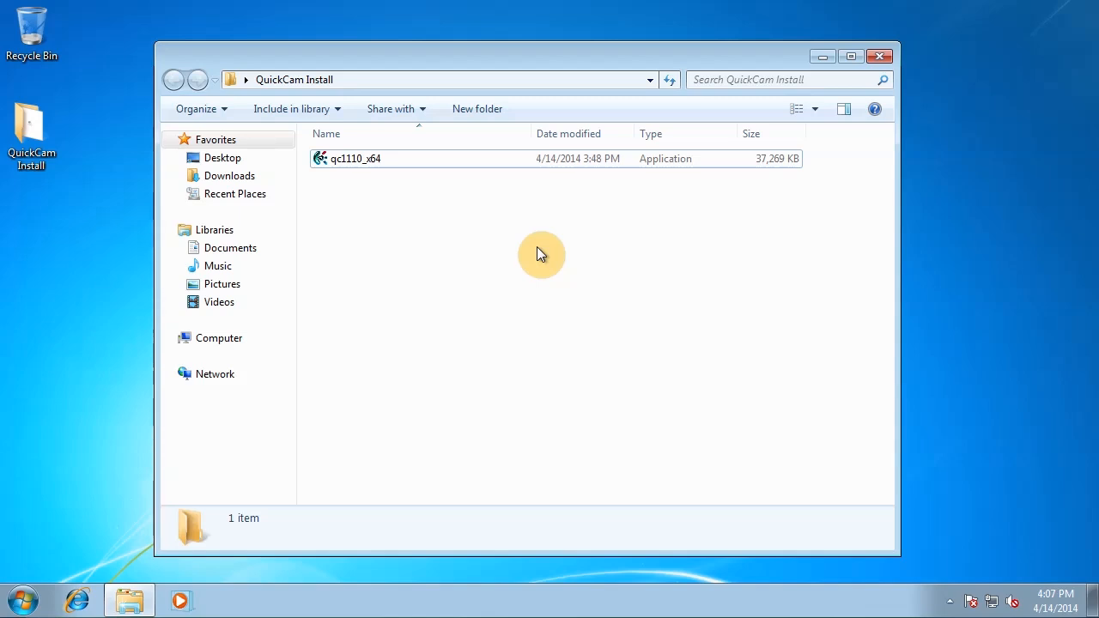
# - Select the qc1110_x64 installer file inside the QuickCam Install folder
pyautogui.click(371, 213)
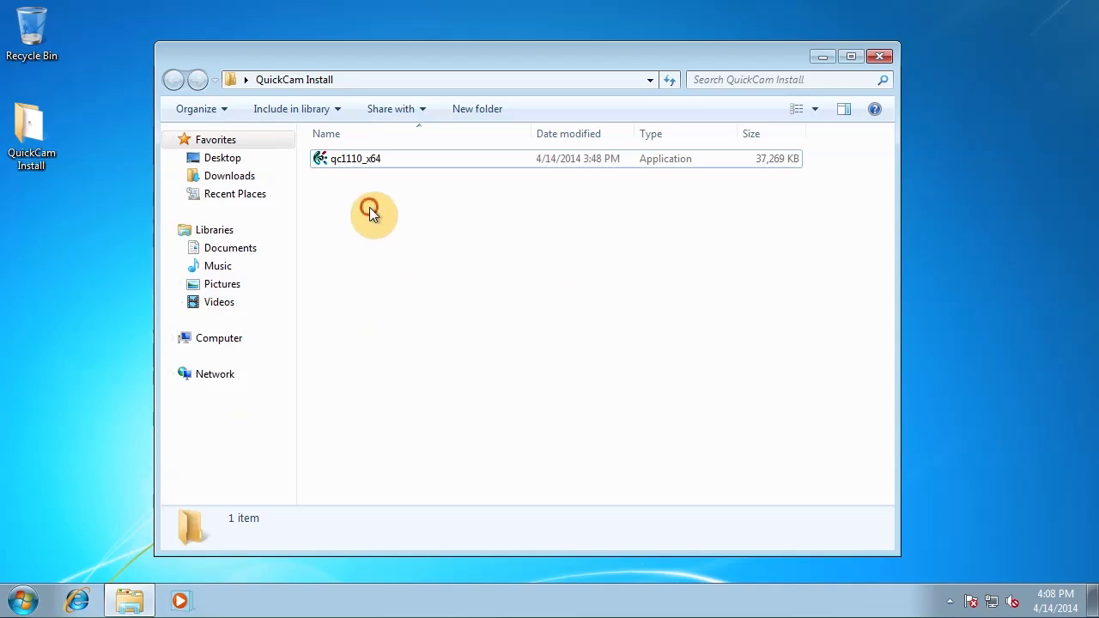
pyautogui.click(352, 162)
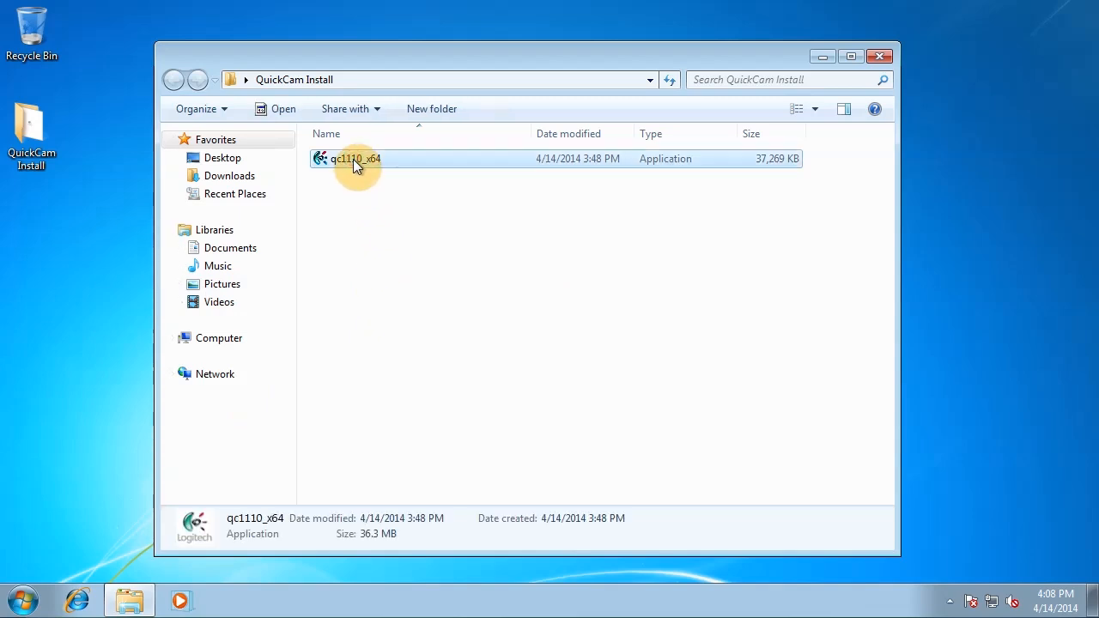
# - Extract qc1110_x64 with 7-Zip into a qc1110_x64 folder and open that folder
pyautogui.rightClick(353, 163)
pyautogui.moveTo(394, 227)
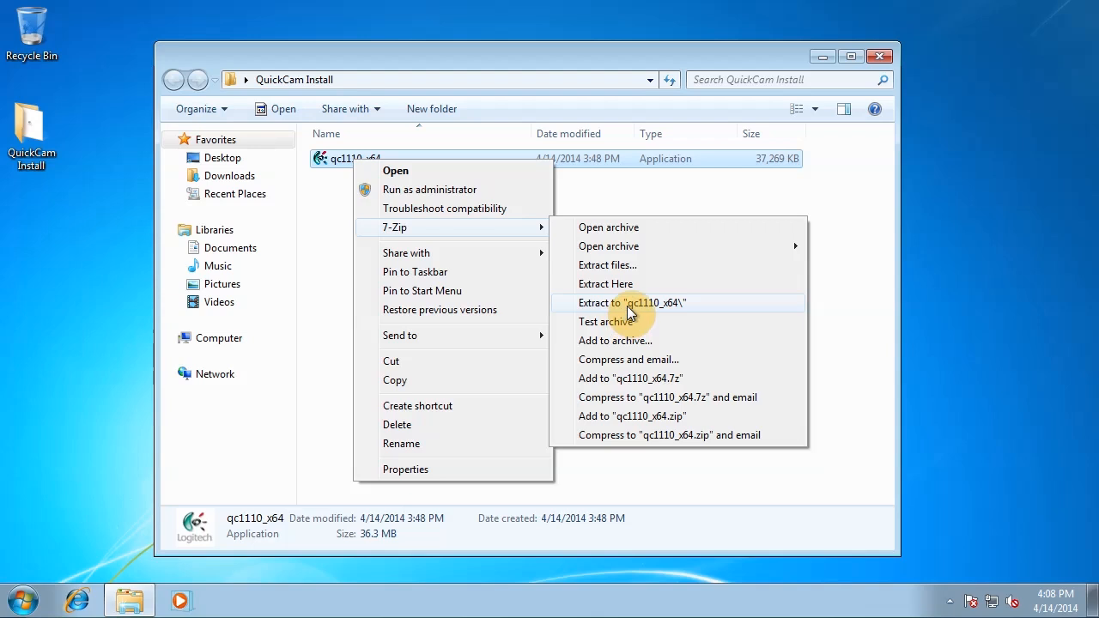
pyautogui.click(625, 306)
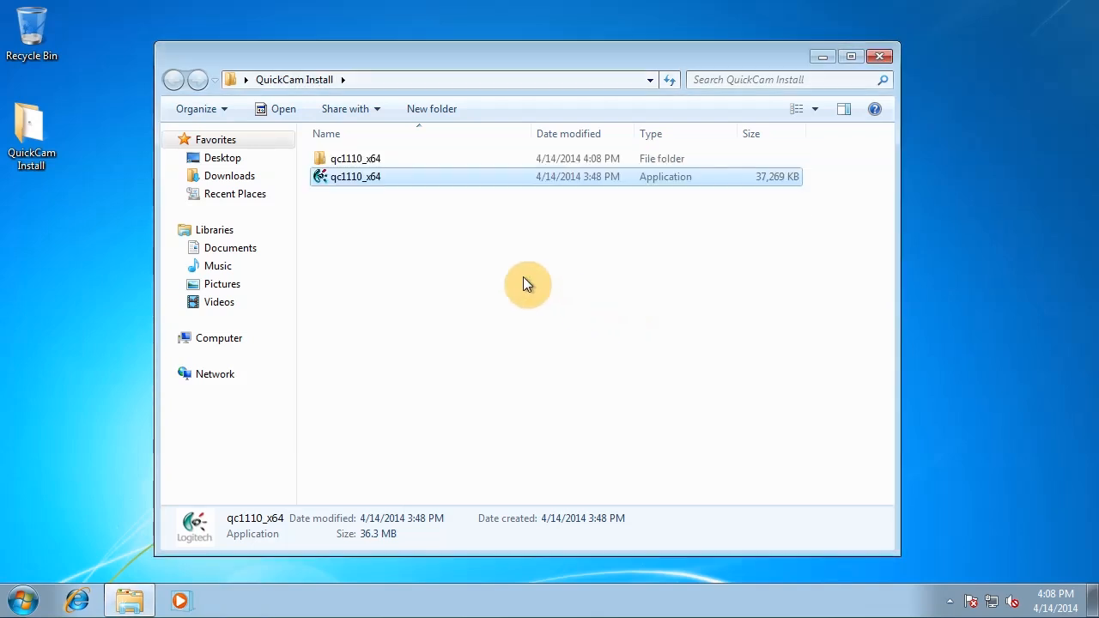
pyautogui.doubleClick(356, 159)
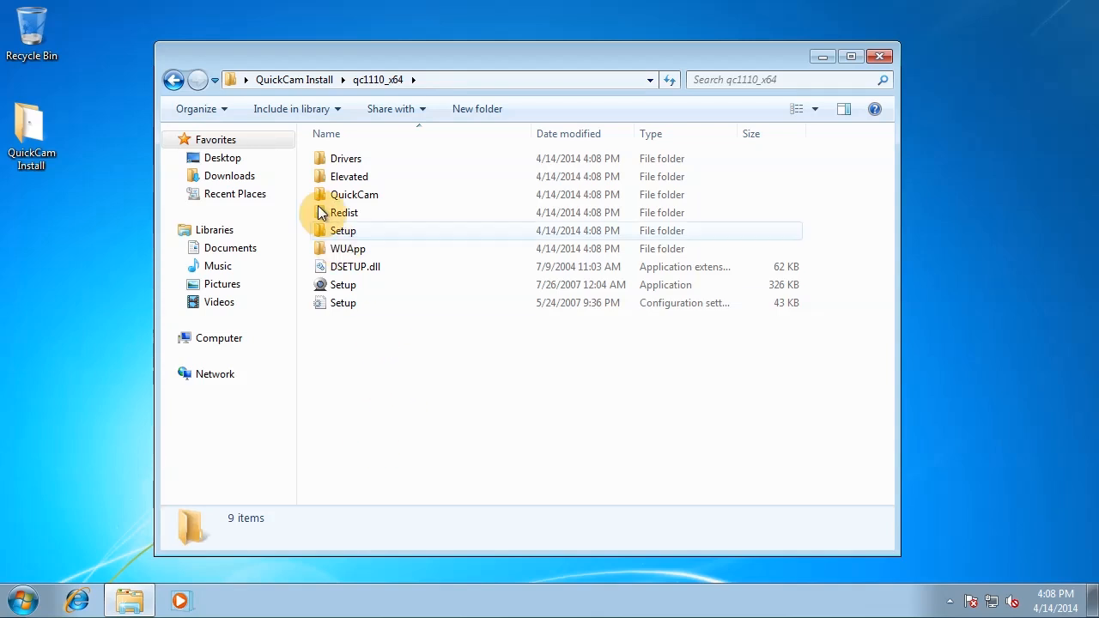
# - Peek into the Drivers folder at its x64 subfolder, return to qc1110_x64, and bring up the Start menu
pyautogui.click(341, 161)
pyautogui.doubleClick(341, 159)
pyautogui.click(337, 178)
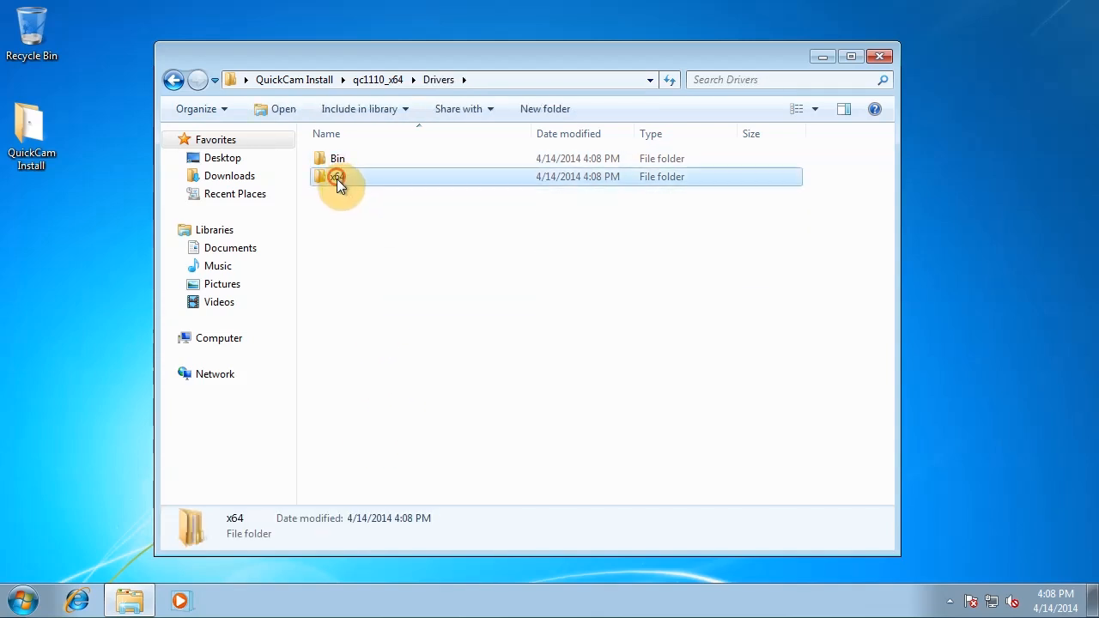
pyautogui.click(174, 80)
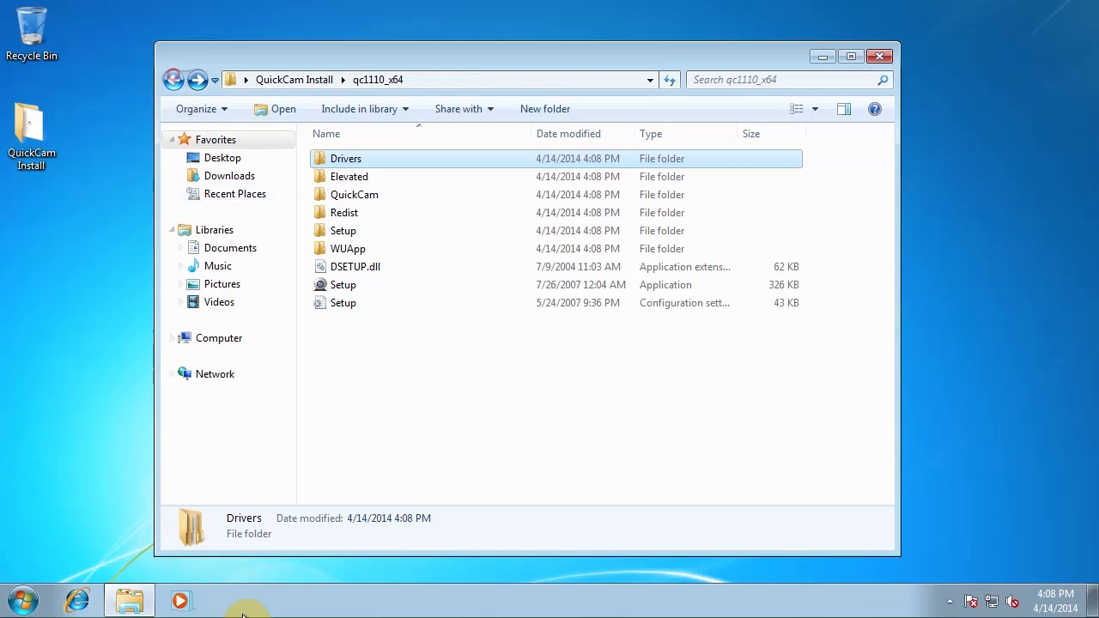
pyautogui.click(23, 600)
# - Reach Device Manager via Control Panel > System and select the Unknown device
pyautogui.click(283, 435)
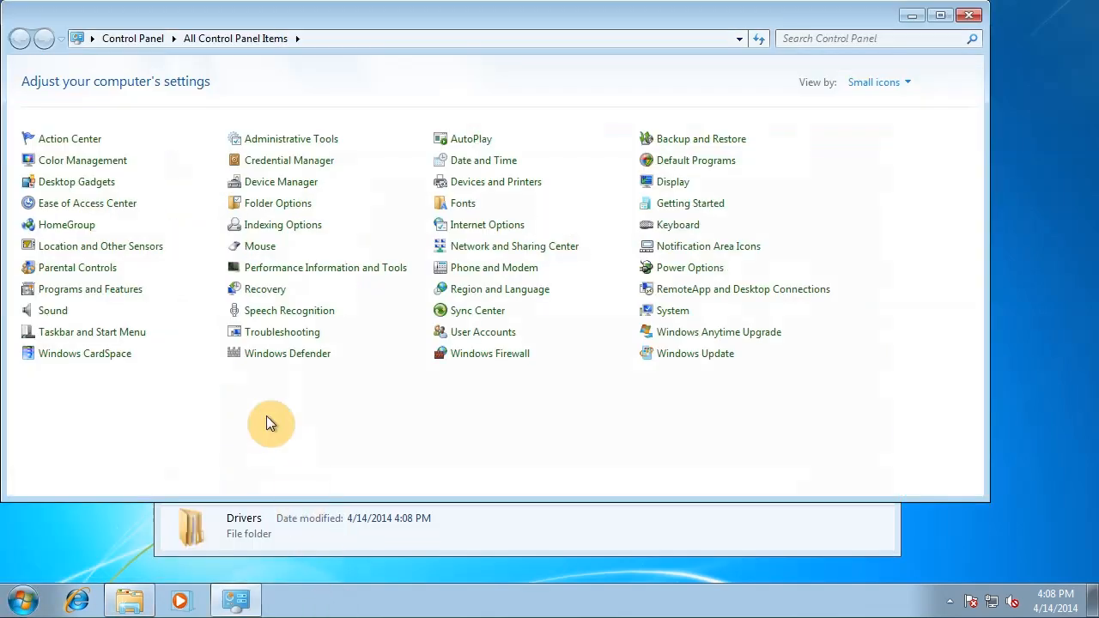
pyautogui.click(674, 311)
pyautogui.click(68, 104)
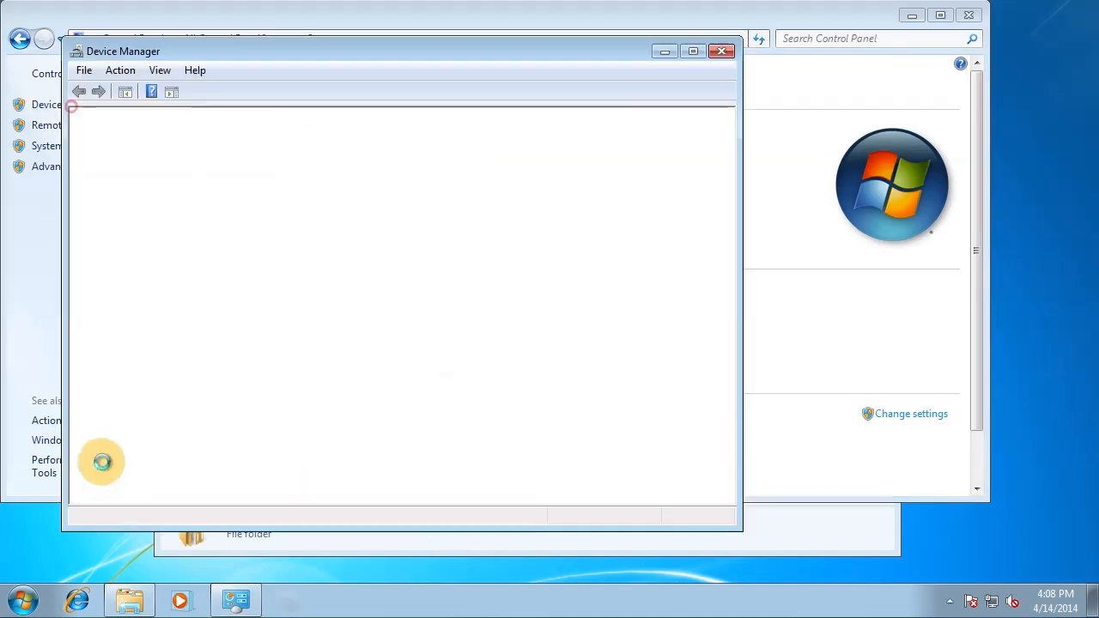
pyautogui.click(163, 362)
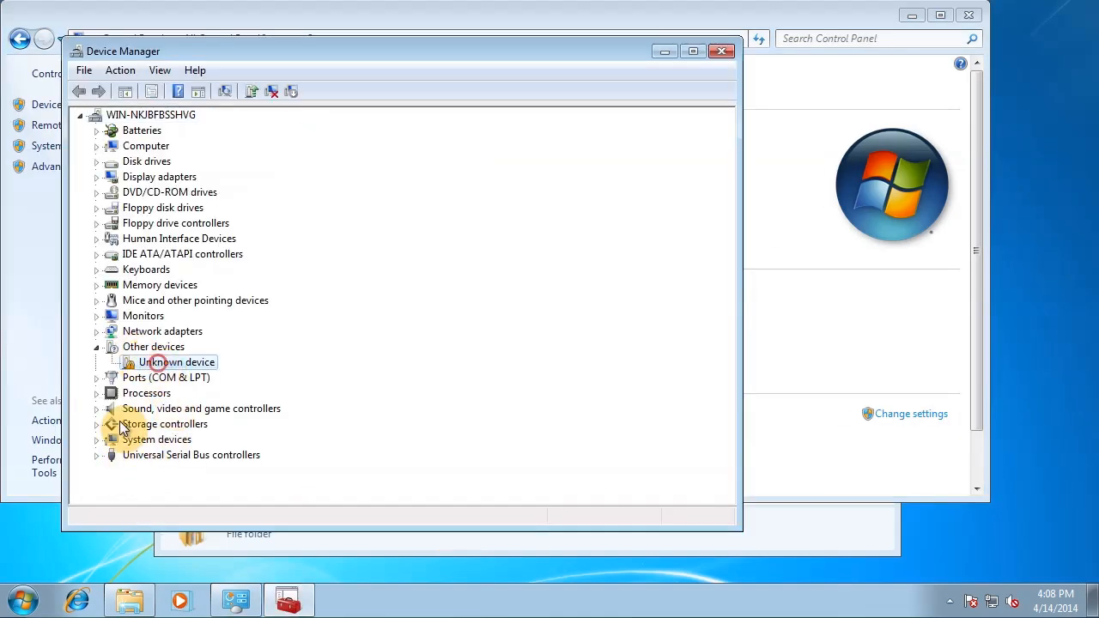
# - Start Update Driver Software for the Unknown device, choosing to browse the computer for drivers
pyautogui.click(159, 70)
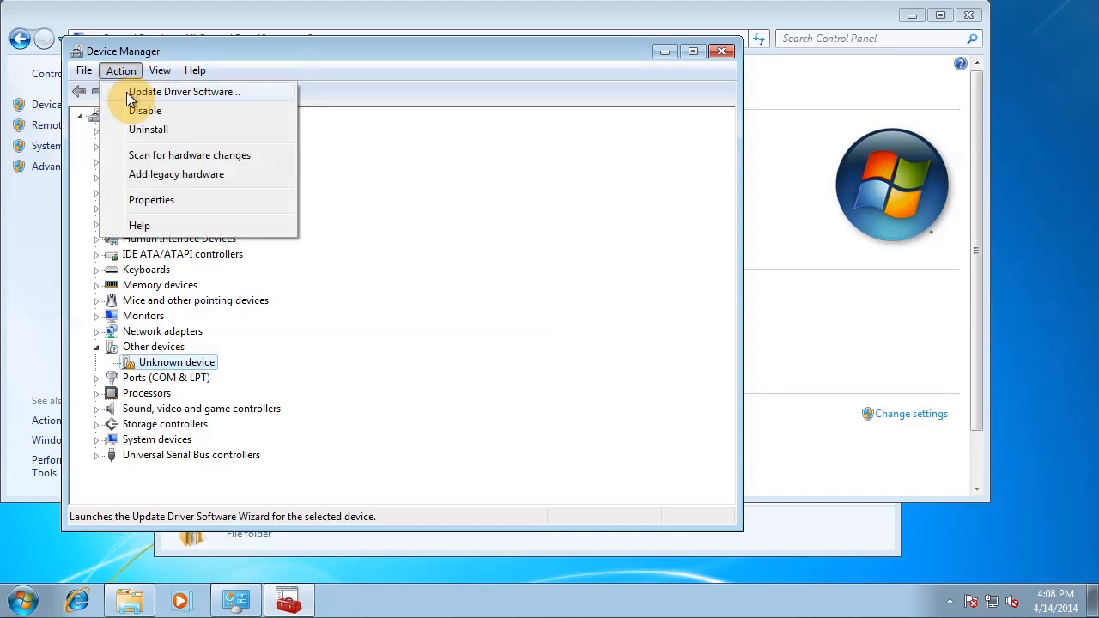
pyautogui.click(175, 92)
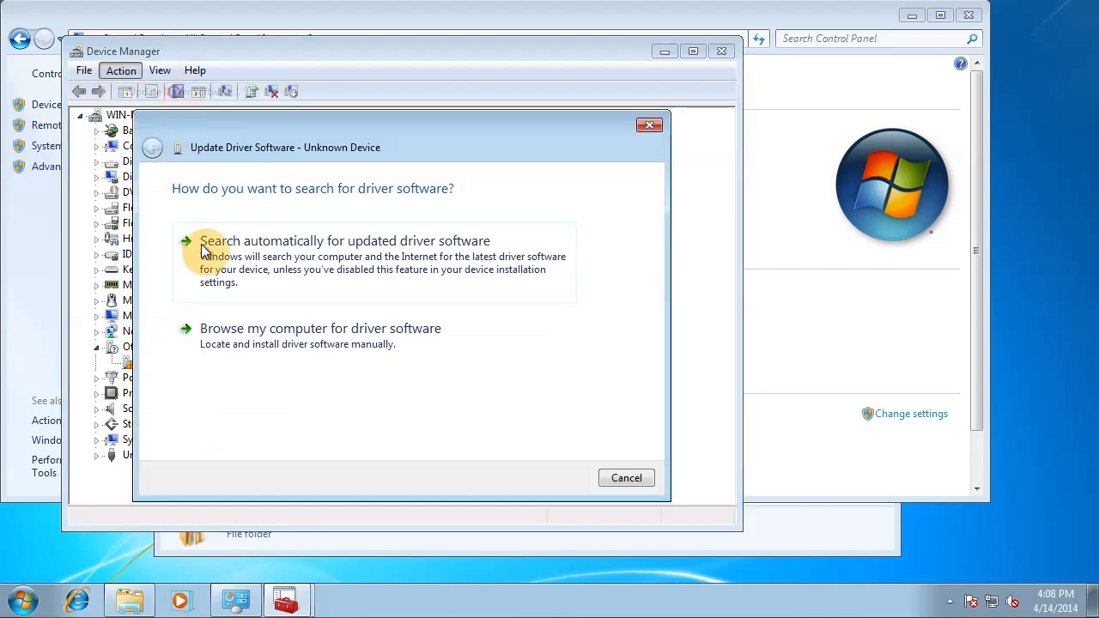
pyautogui.click(334, 340)
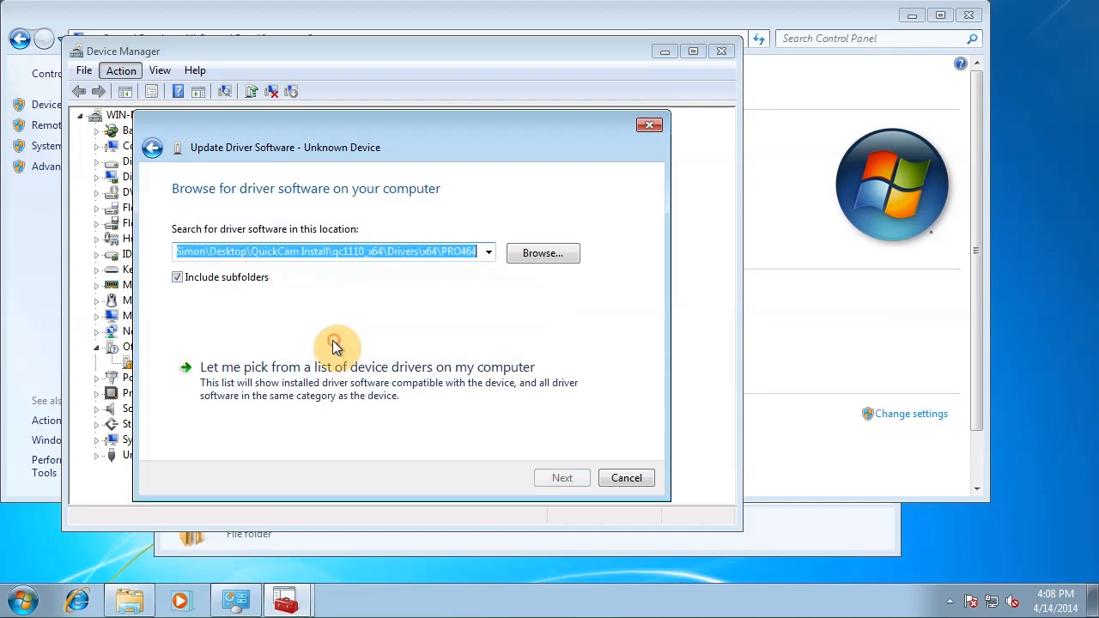
# - Point the driver location to Drivers\x64\PRO464, then cancel the driver update wizard
pyautogui.click(537, 252)
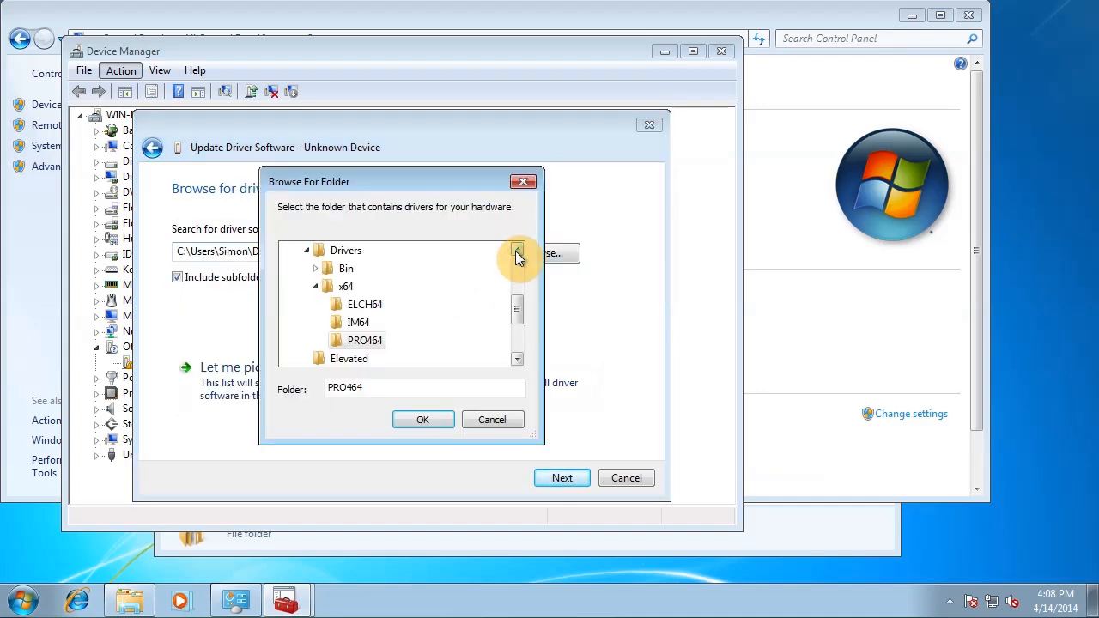
pyautogui.moveTo(518, 319); pyautogui.dragTo(516, 309)
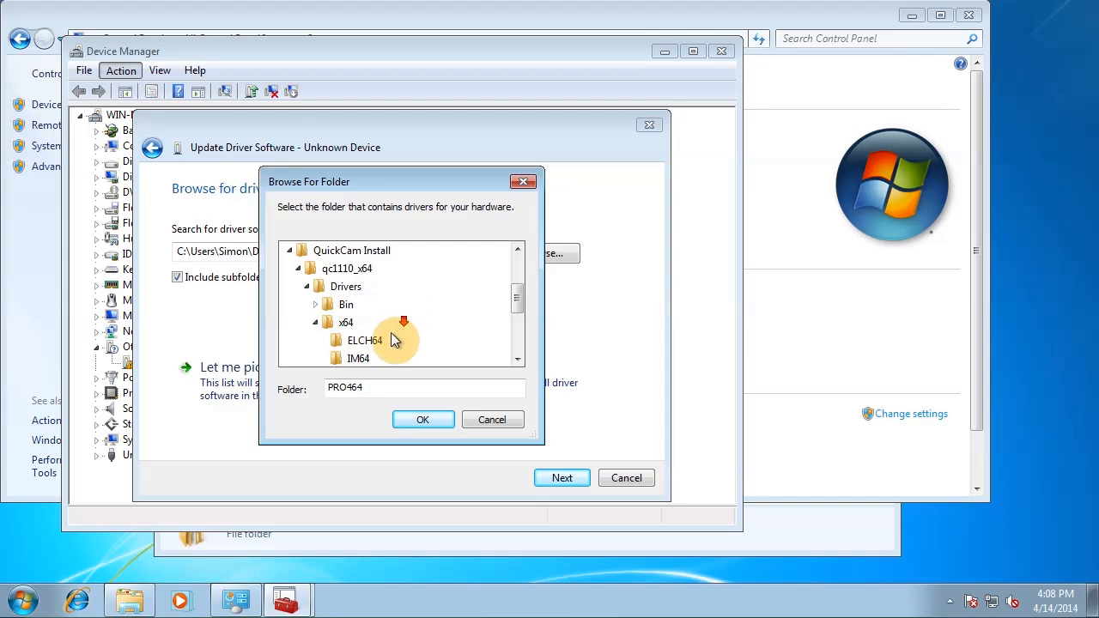
pyautogui.moveTo(516, 287); pyautogui.dragTo(515, 307)
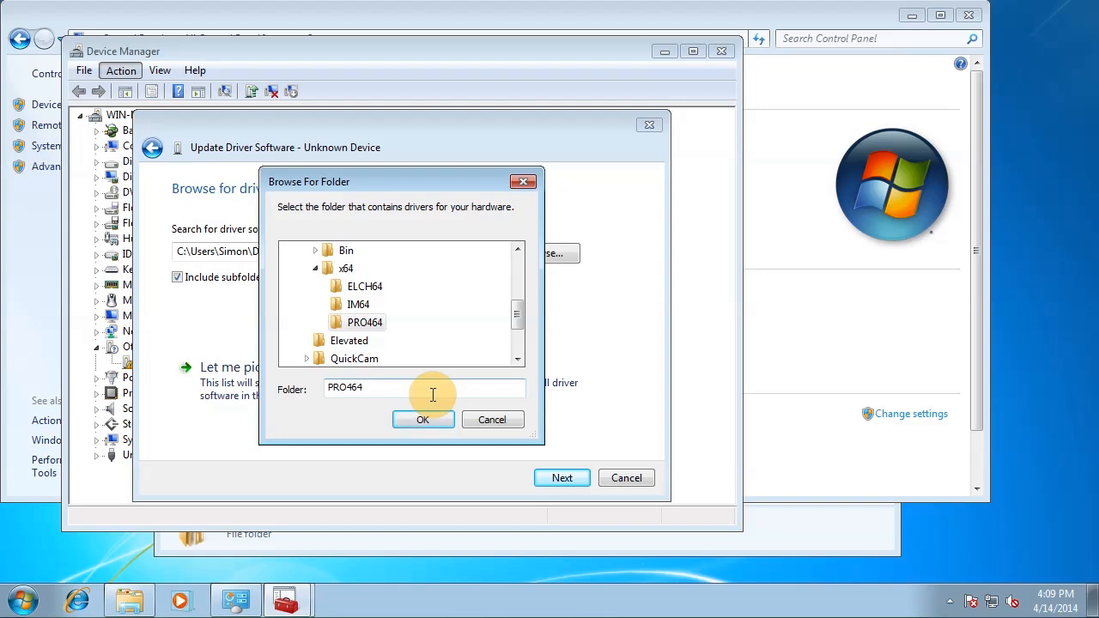
pyautogui.click(514, 418)
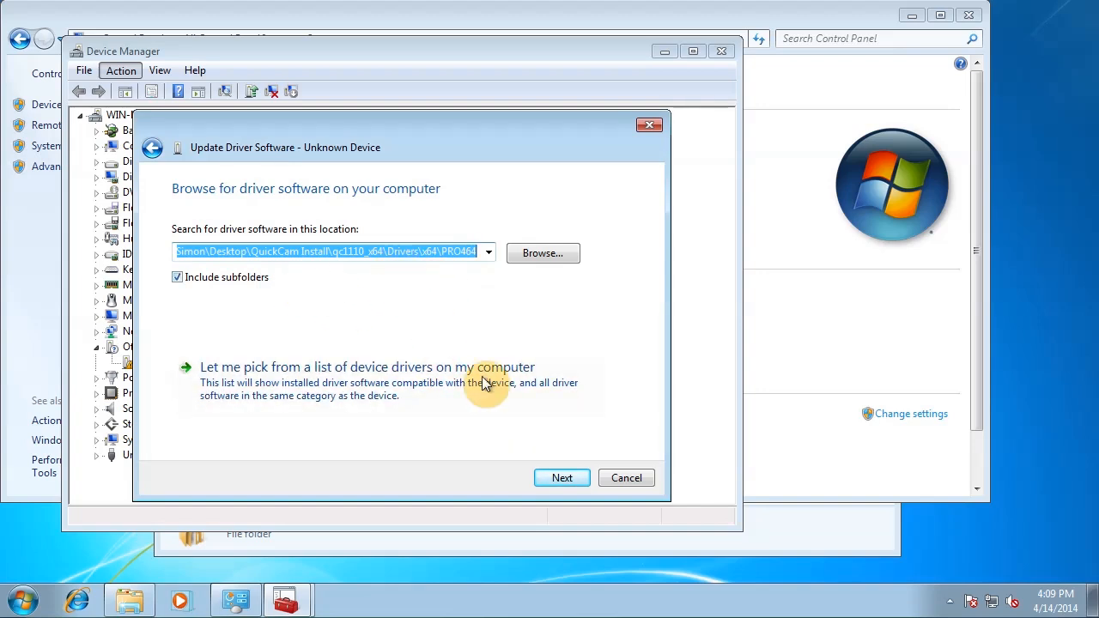
pyautogui.click(636, 477)
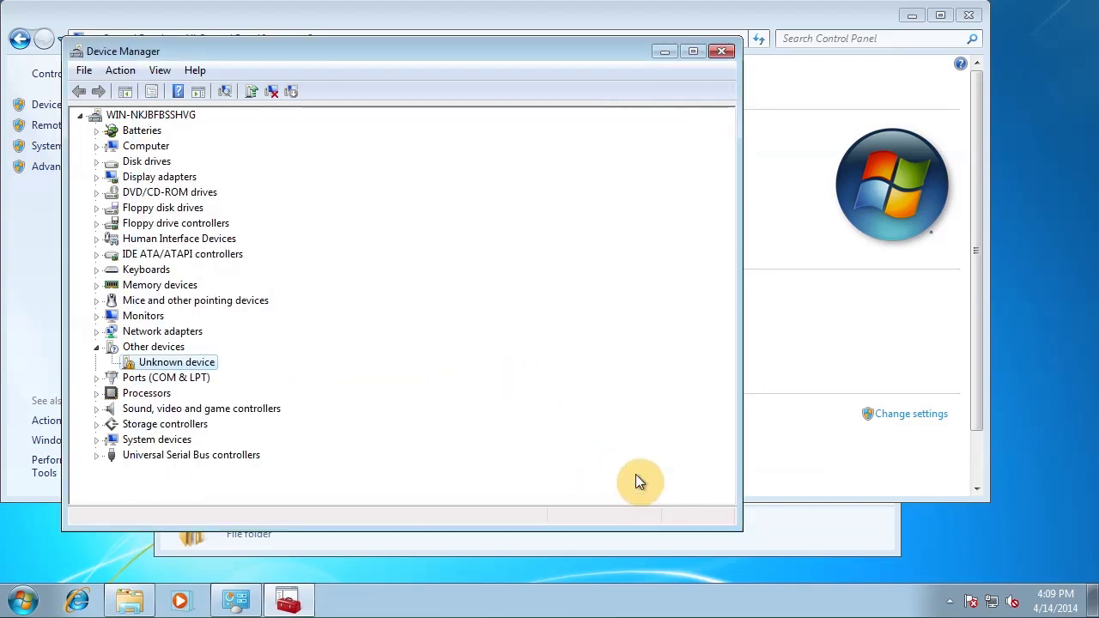
# - Close Device Manager and the System window, returning to the Explorer folder
pyautogui.click(724, 51)
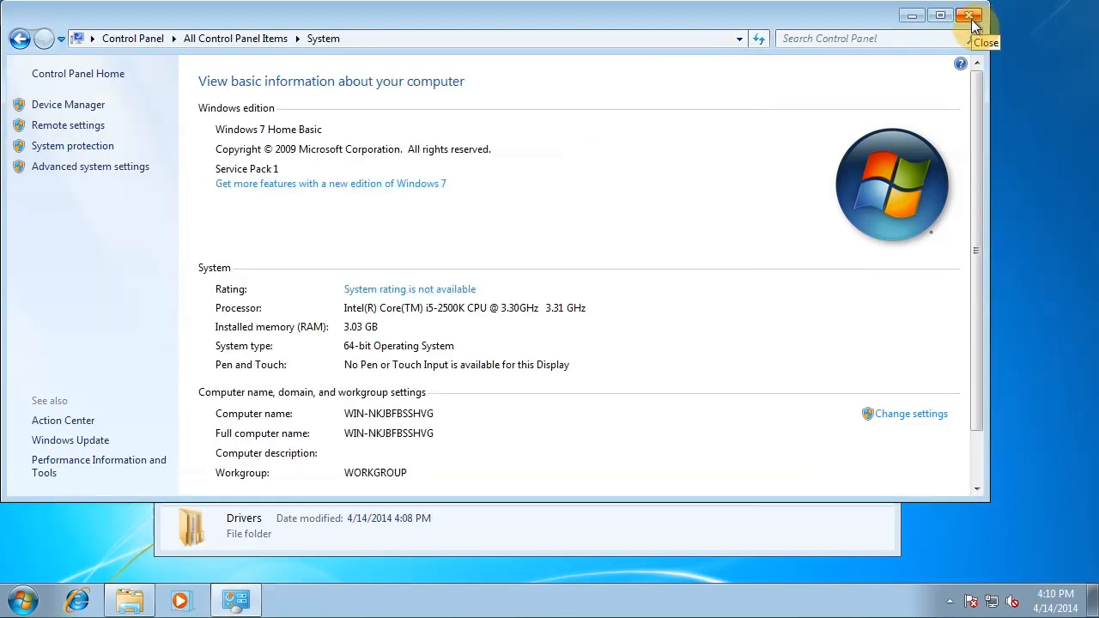
pyautogui.click(969, 16)
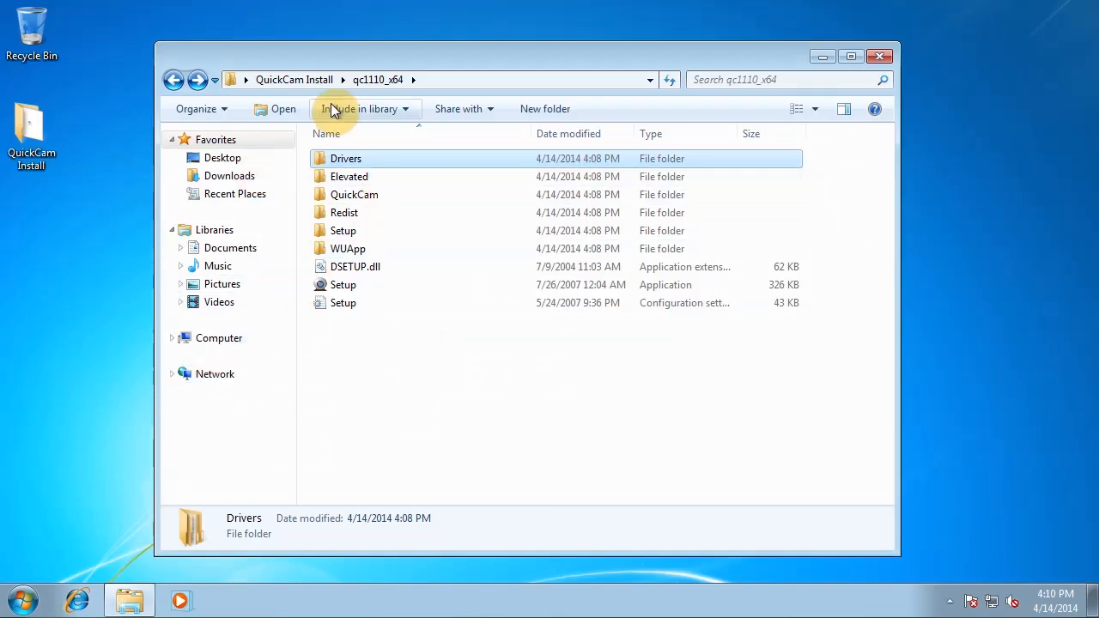
pyautogui.click(385, 352)
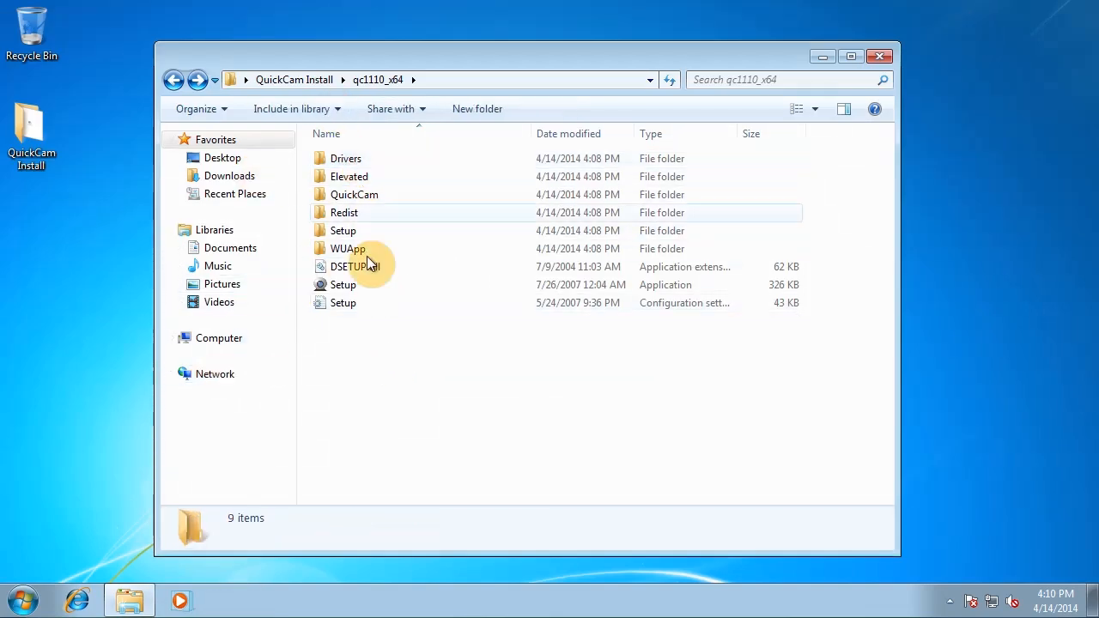
# - Open the QuickCam folder and its x64 subfolder holding the QuickCam installer package
pyautogui.click(372, 199)
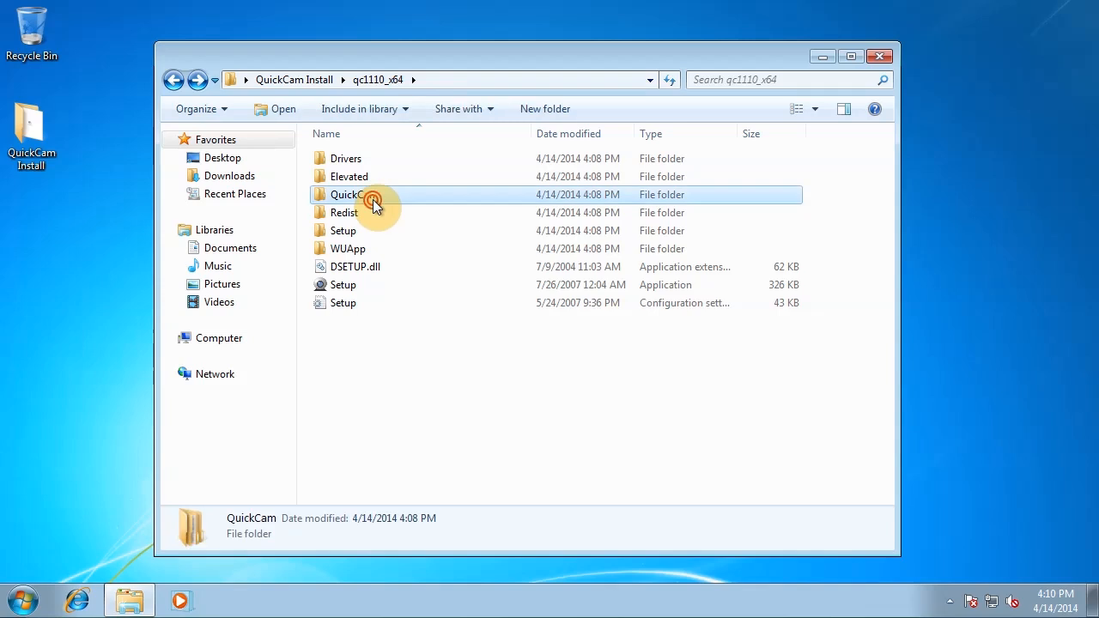
pyautogui.doubleClick(372, 199)
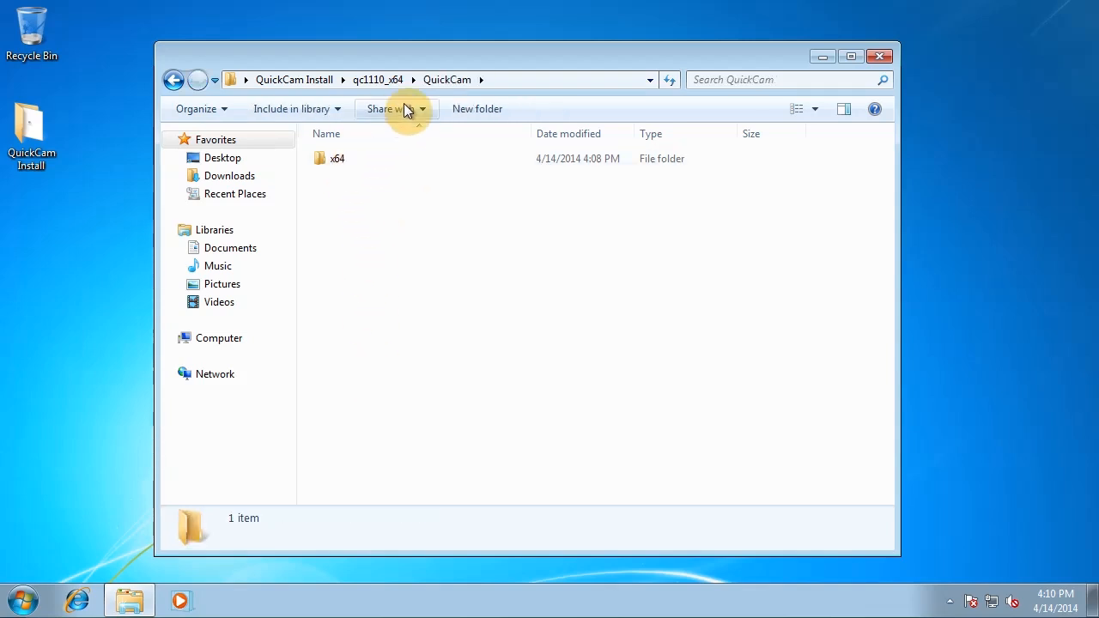
pyautogui.doubleClick(343, 161)
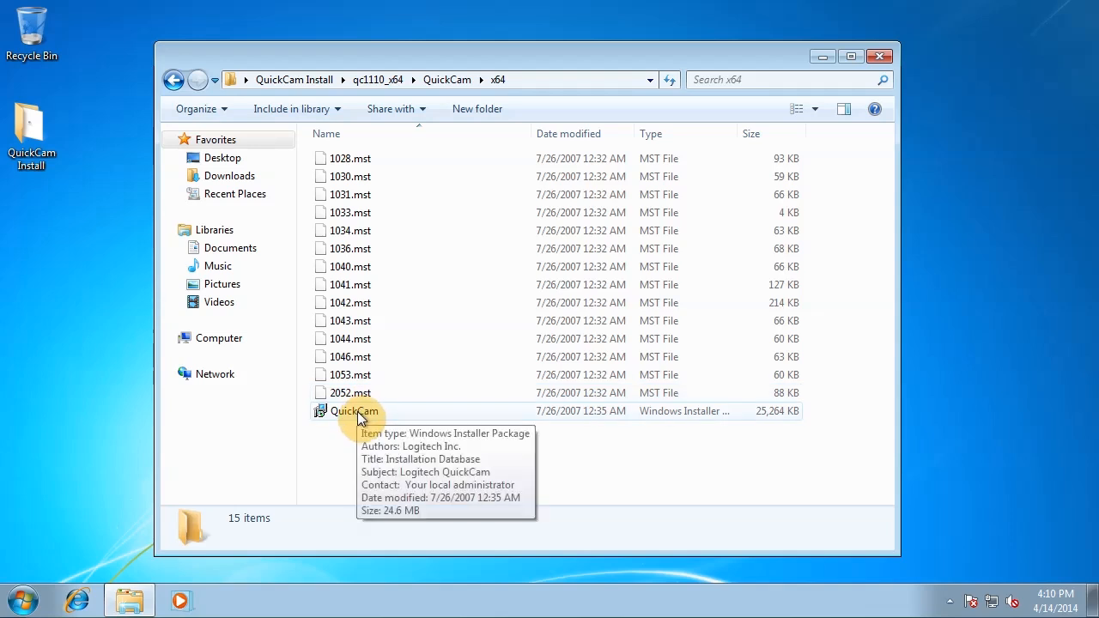
# - Run QuickCam.msi, accept the license, keep the default folder, and install with UAC approval
pyautogui.moveTo(354, 411)
pyautogui.doubleClick(357, 411)
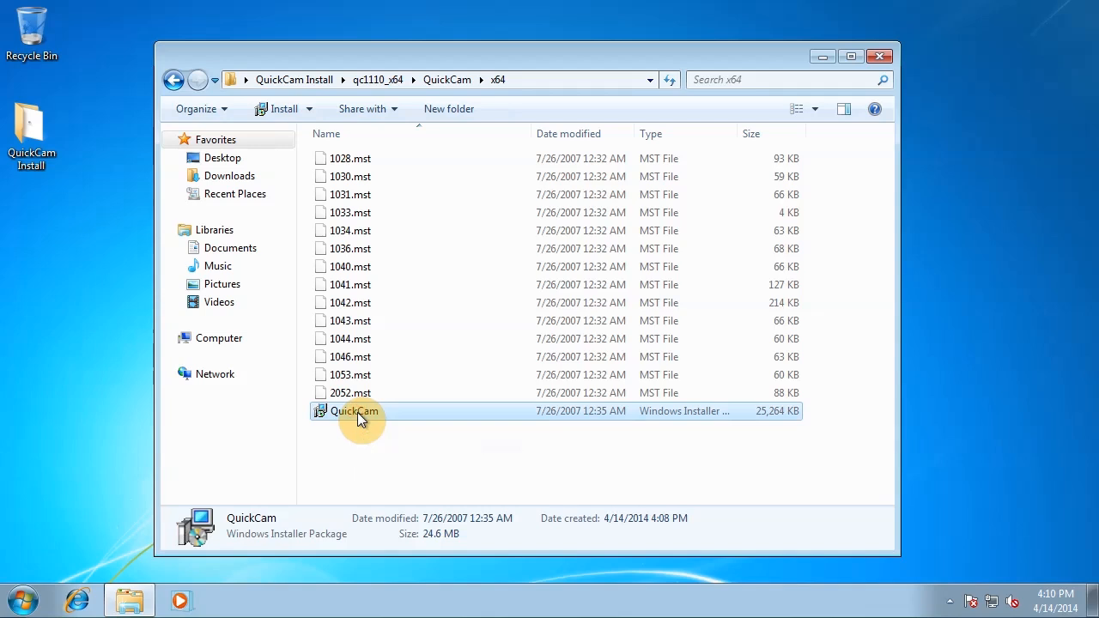
pyautogui.click(616, 438)
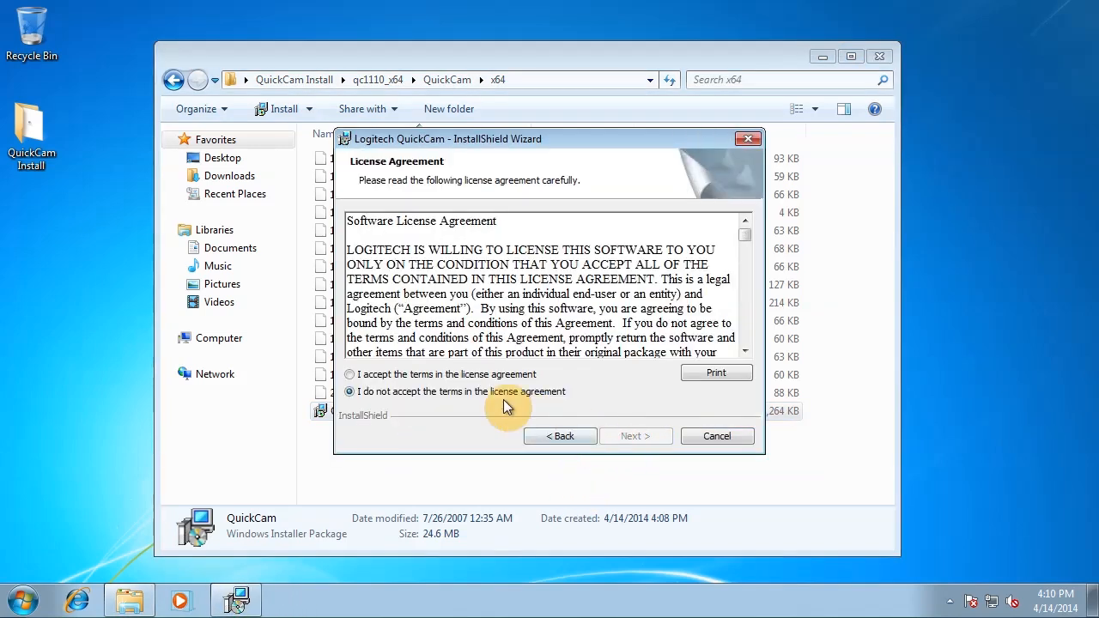
pyautogui.click(488, 376)
pyautogui.click(632, 437)
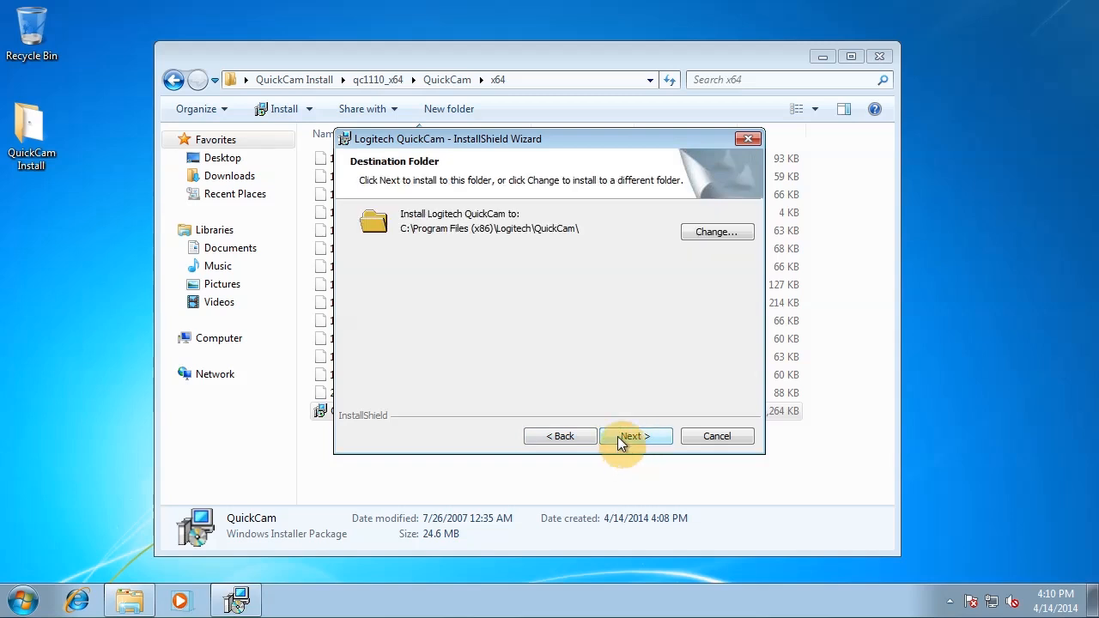
pyautogui.click(618, 437)
pyautogui.click(617, 437)
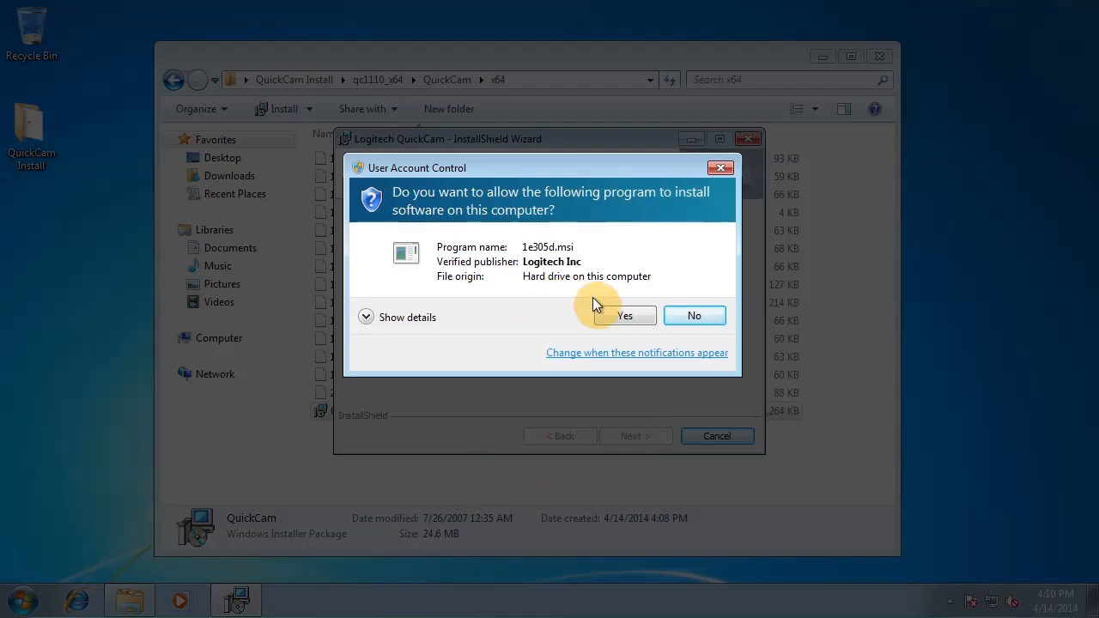
pyautogui.click(617, 315)
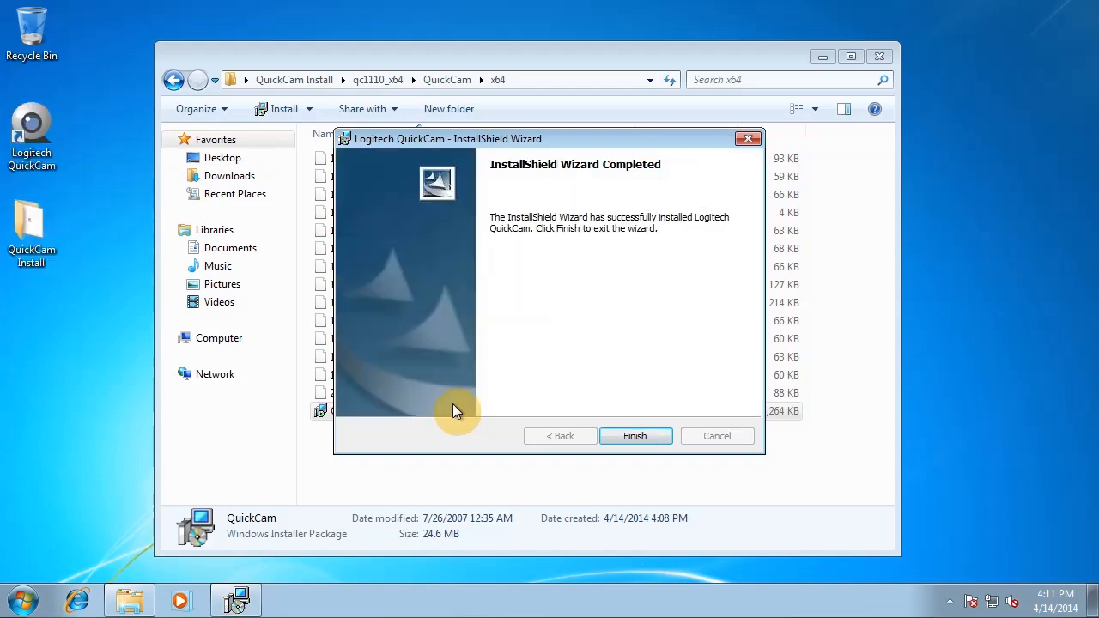
# - Finish the installer and minimize the x64 folder window to reveal the desktop
pyautogui.click(644, 436)
pyautogui.click(514, 457)
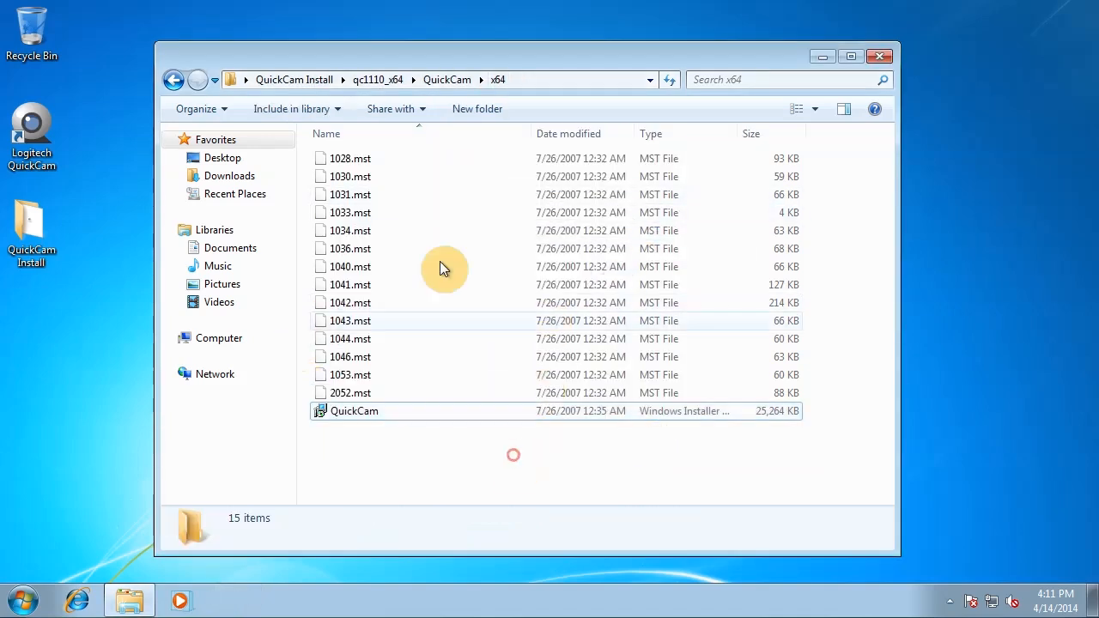
pyautogui.click(821, 58)
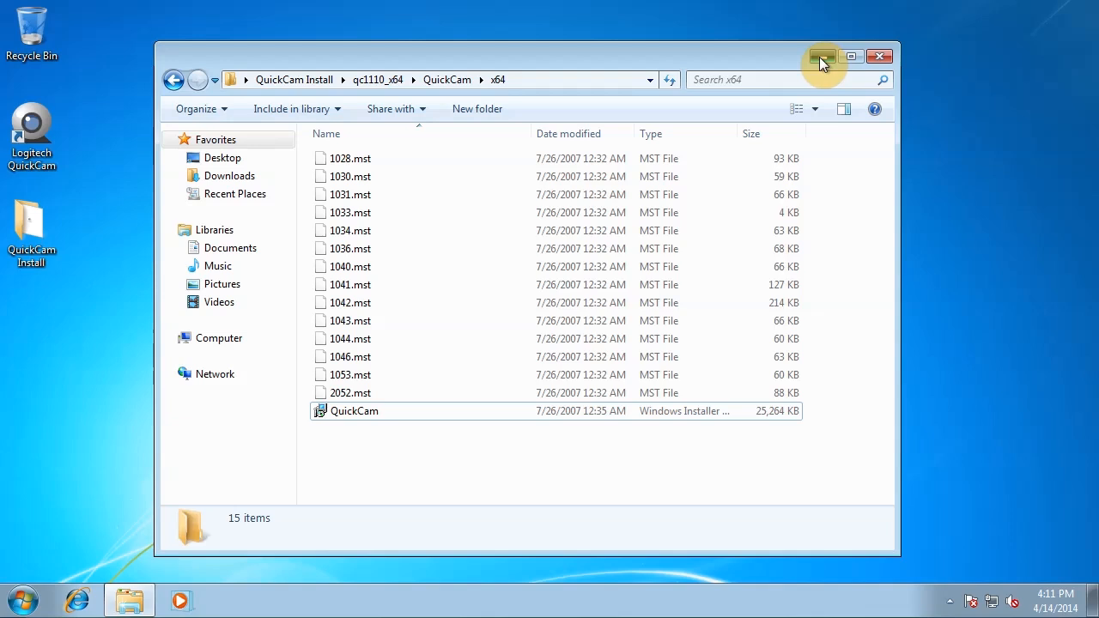
pyautogui.click(819, 57)
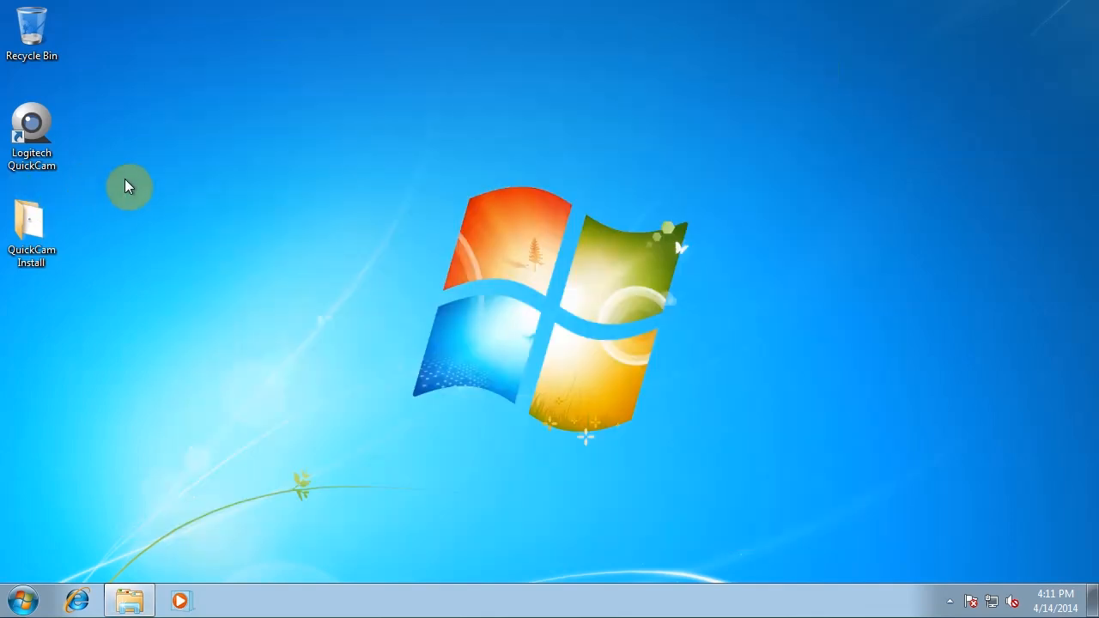
# - Launch Logitech QuickCam from the desktop and dismiss the Program Compatibility Assistant warning
pyautogui.doubleClick(36, 170)
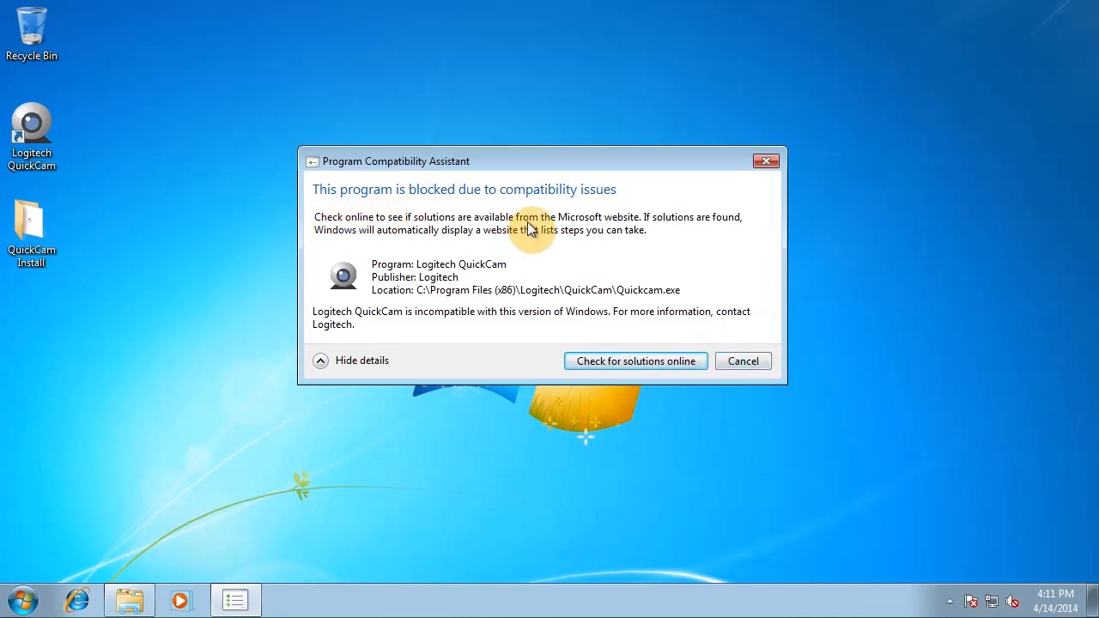
pyautogui.click(744, 361)
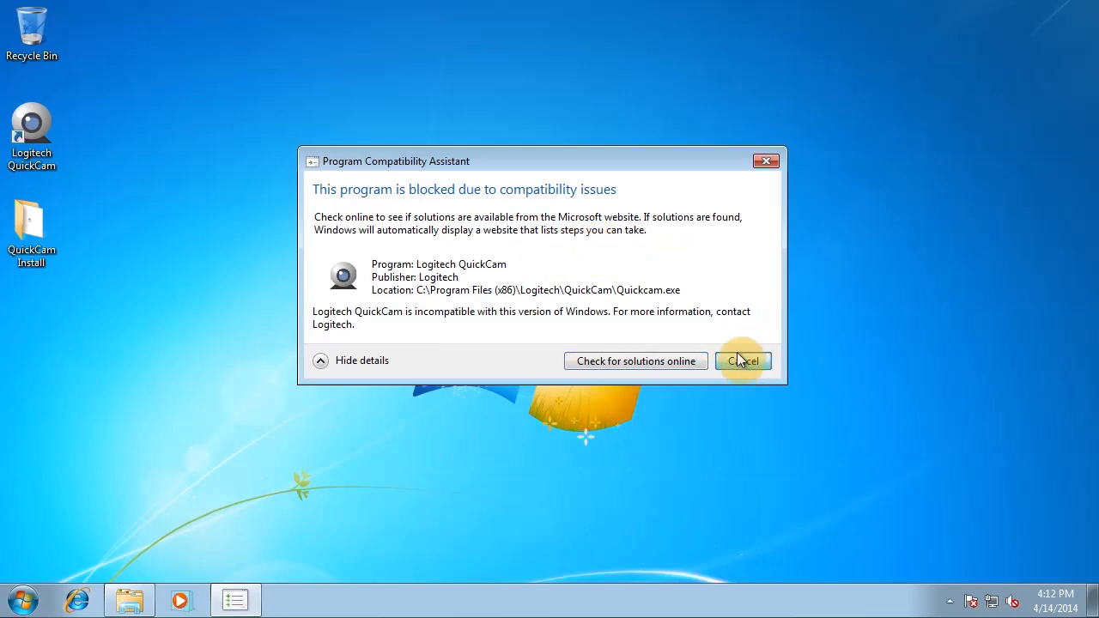
pyautogui.click(736, 317)
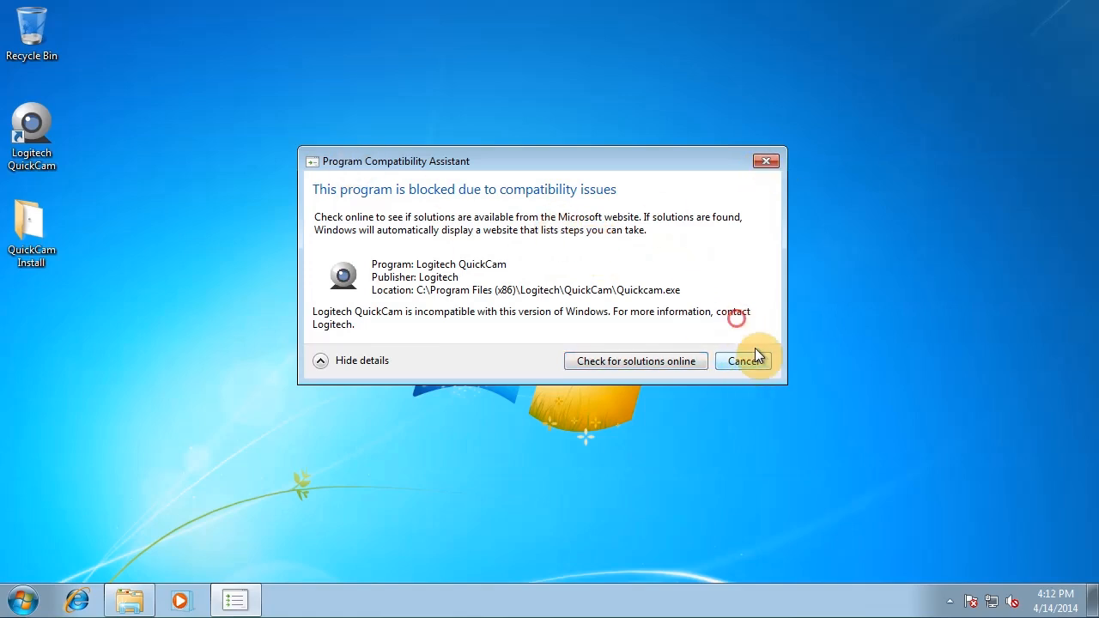
pyautogui.click(746, 360)
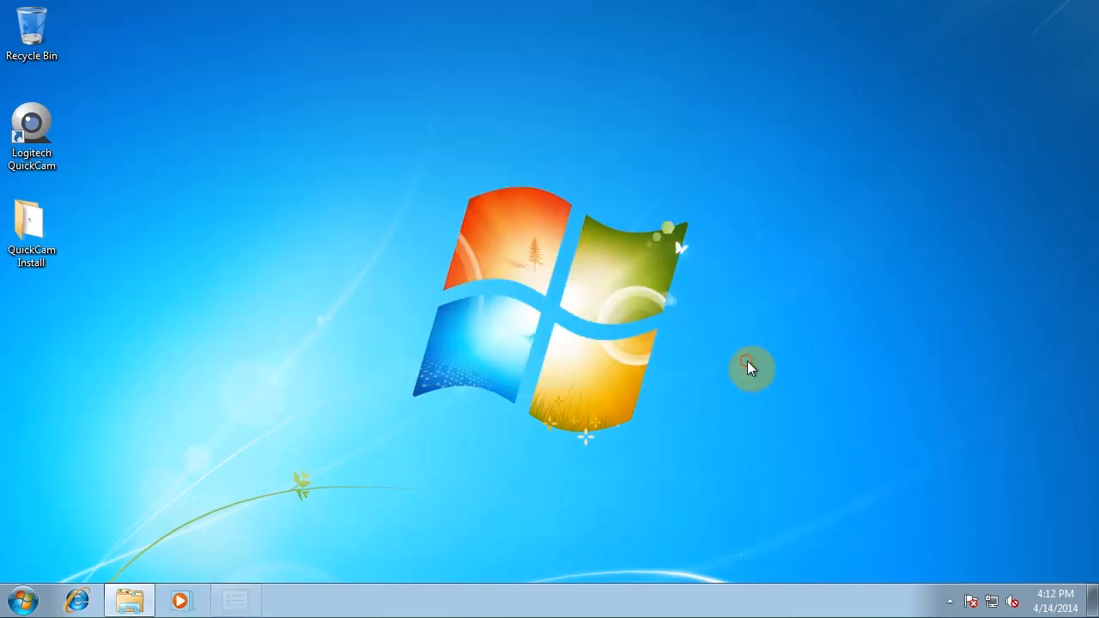
# - Launch regedit from the Start menu search and allow it through UAC
pyautogui.click(24, 604)
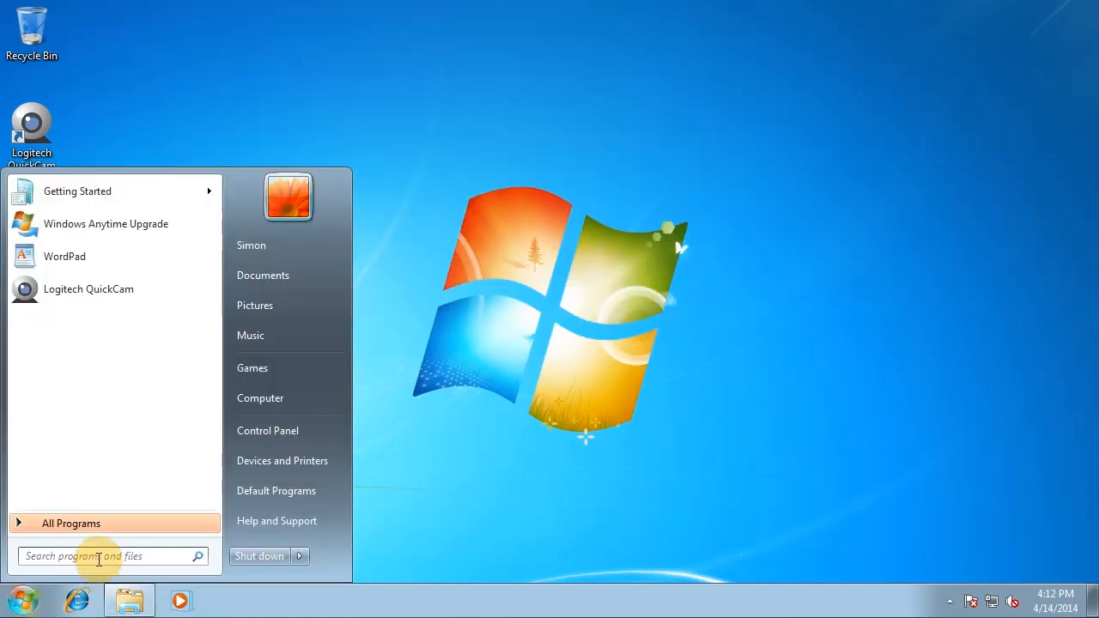
pyautogui.click(93, 557)
pyautogui.write('re')
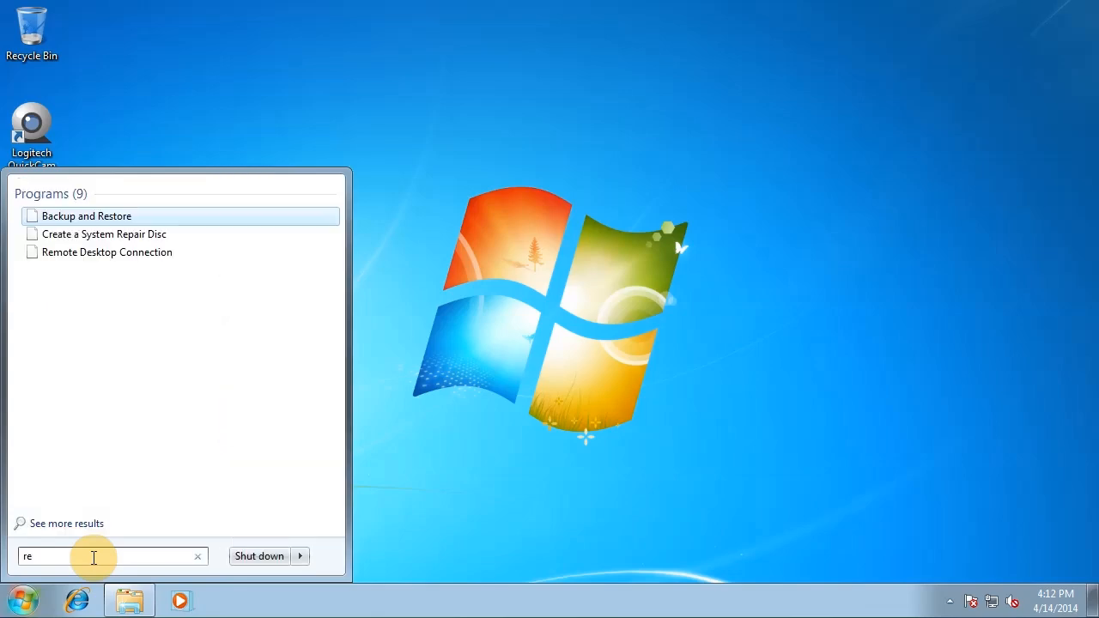
pyautogui.write('gedit')
pyautogui.press('Return')
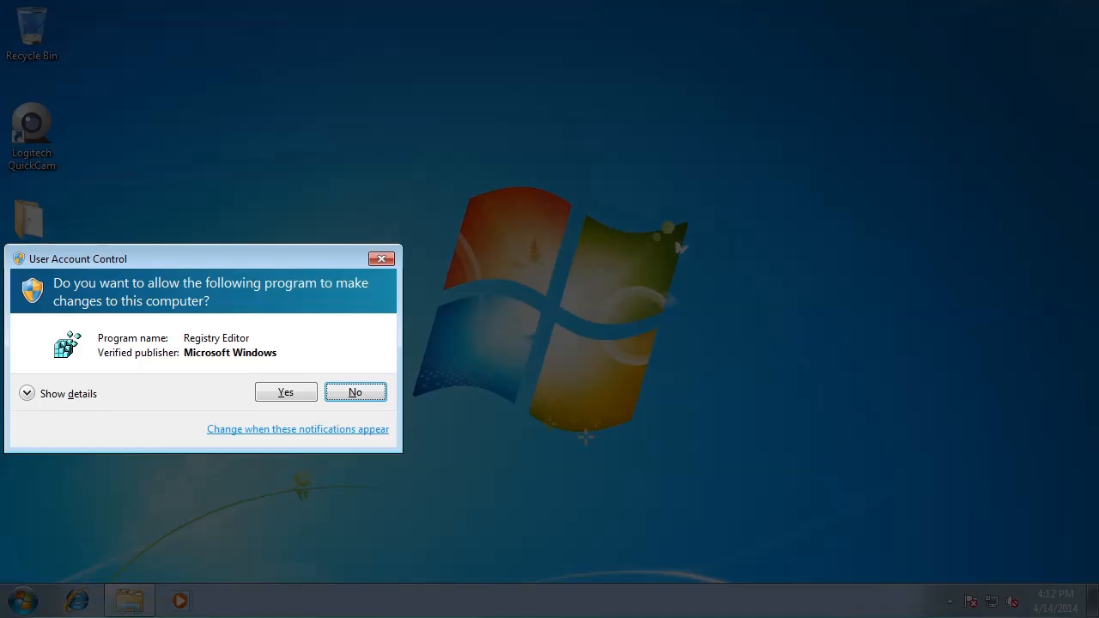
pyautogui.click(296, 394)
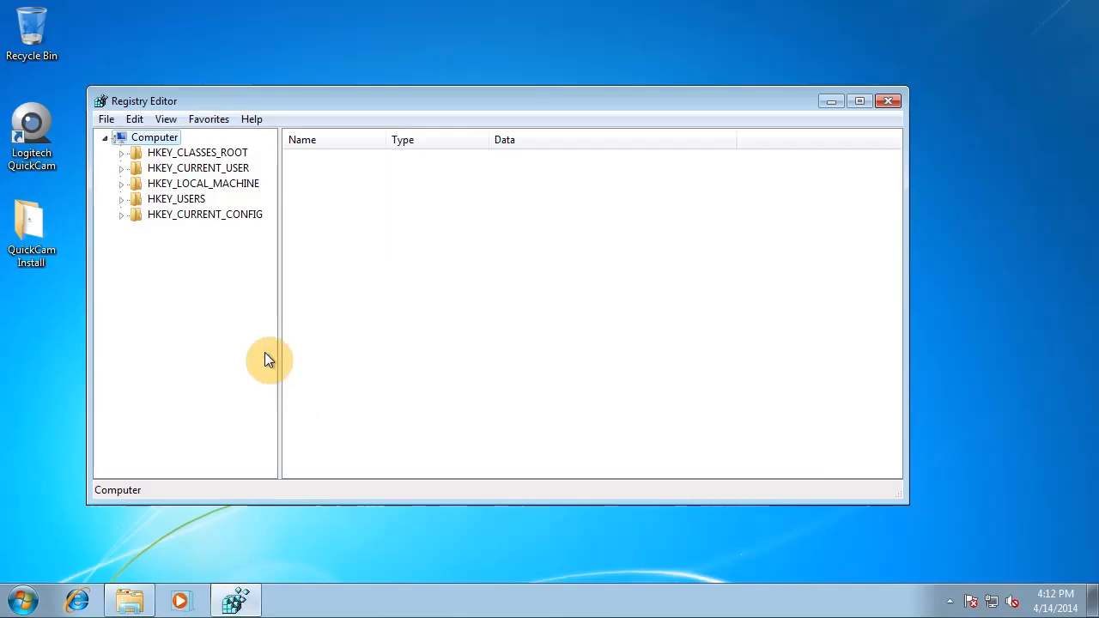
# - Expand HKEY_LOCAL_MACHINE\SOFTWARE\Policies\Microsoft\Windows, widen the tree pane, and select the Windows key
pyautogui.click(122, 183)
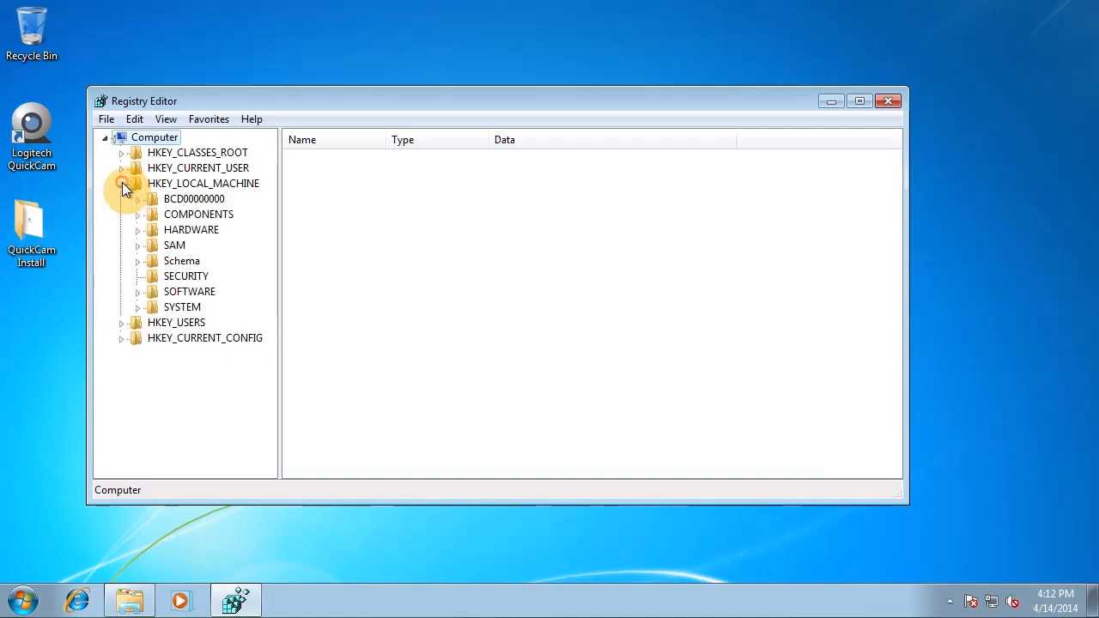
pyautogui.click(139, 292)
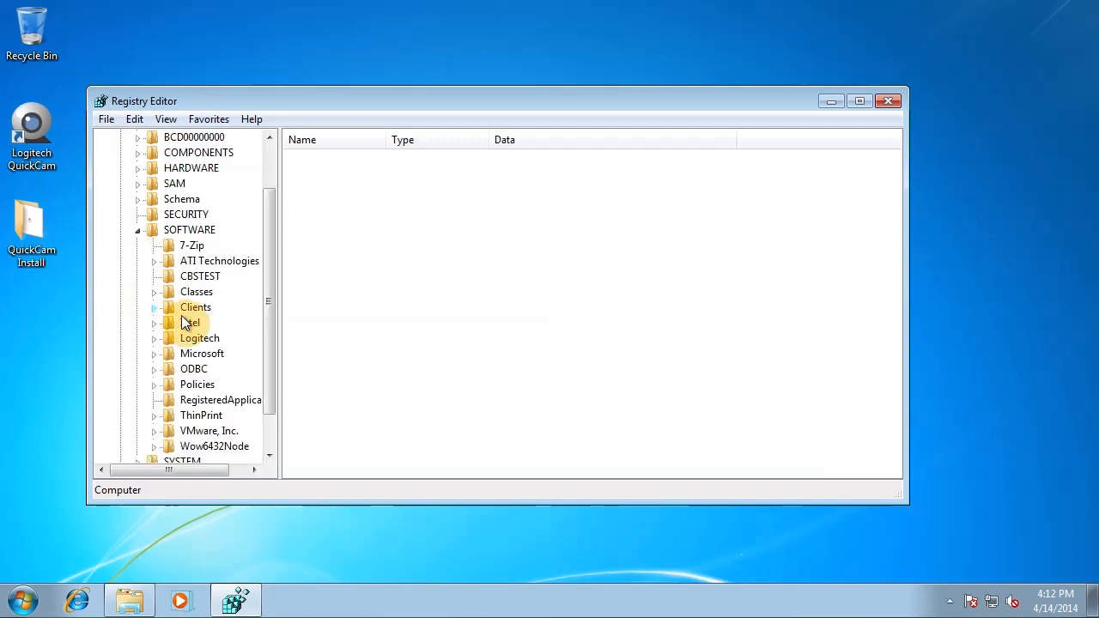
pyautogui.click(154, 385)
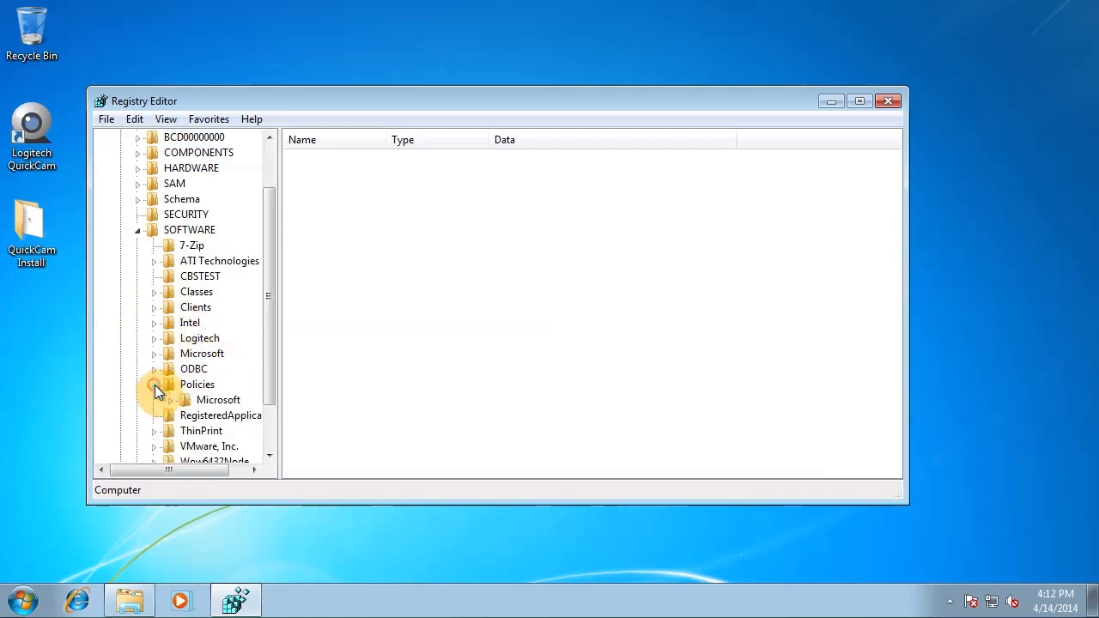
pyautogui.click(170, 400)
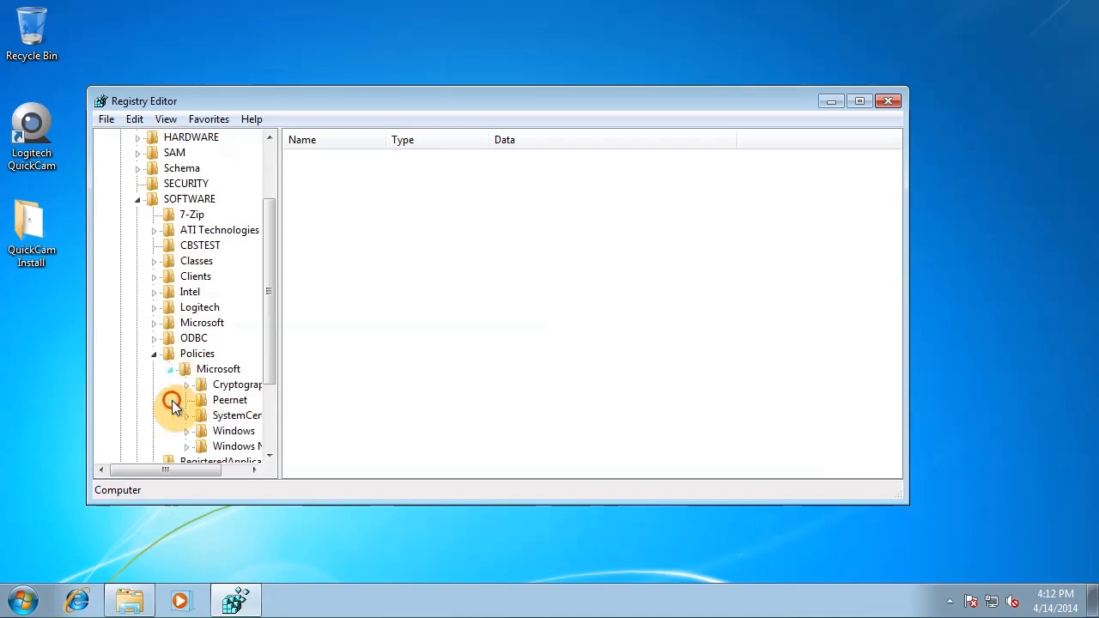
pyautogui.scroll(-1, 215, 402)
pyautogui.click(186, 384)
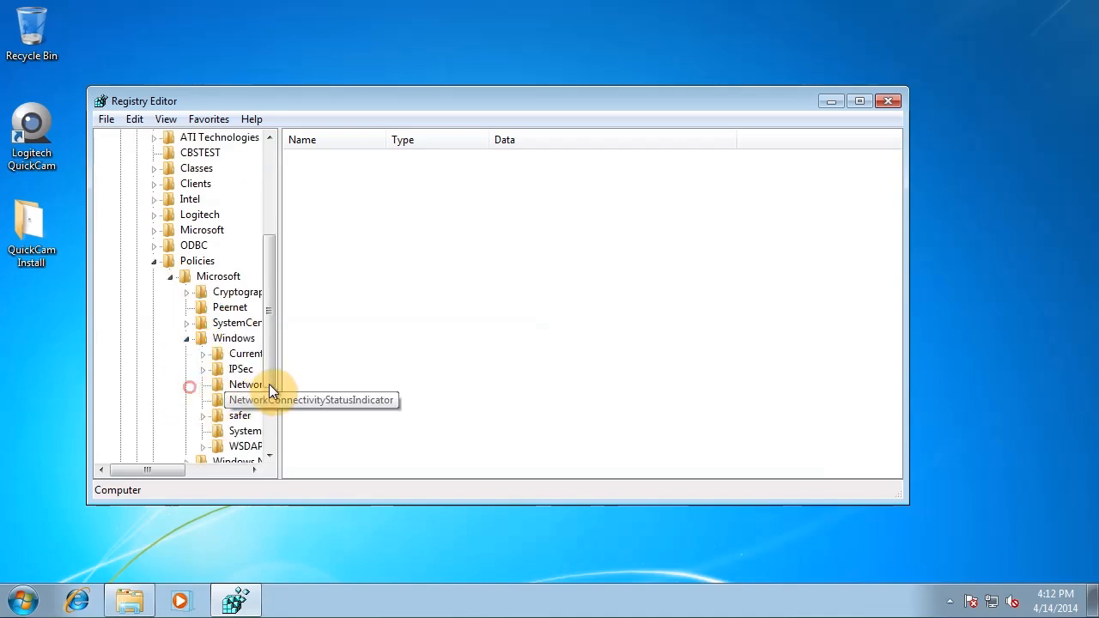
pyautogui.moveTo(281, 363); pyautogui.dragTo(406, 369)
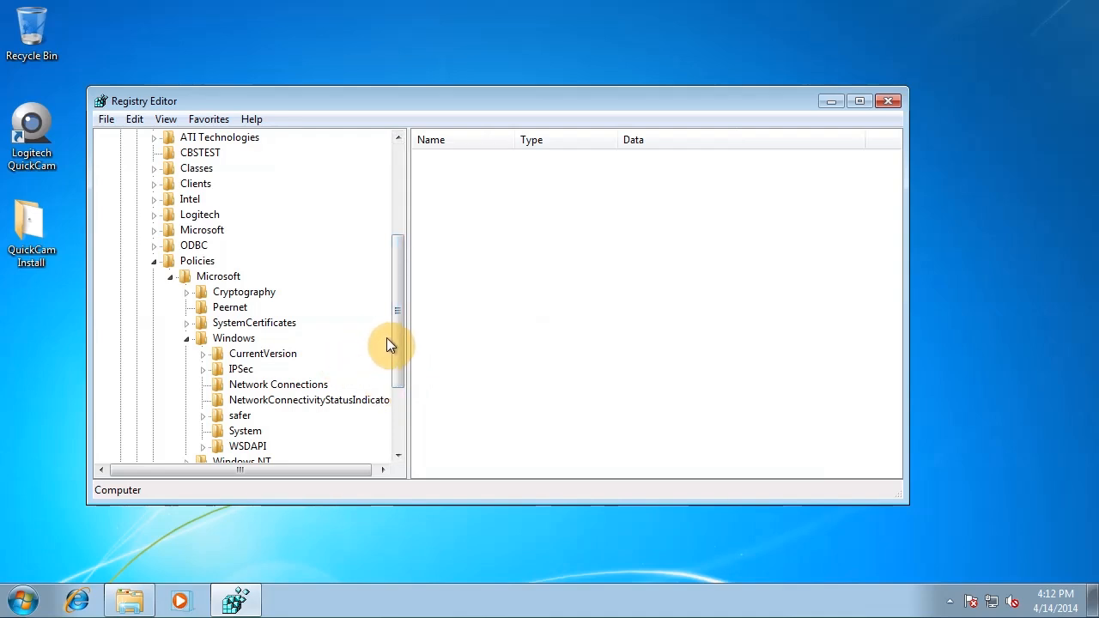
pyautogui.click(233, 340)
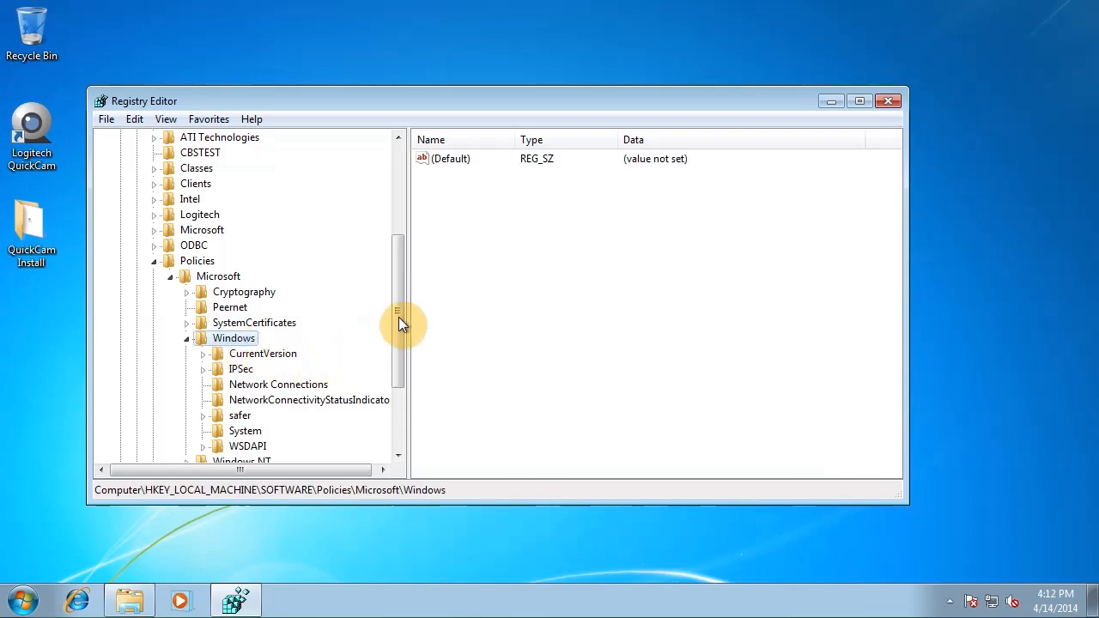
pyautogui.moveTo(402, 313); pyautogui.dragTo(396, 342)
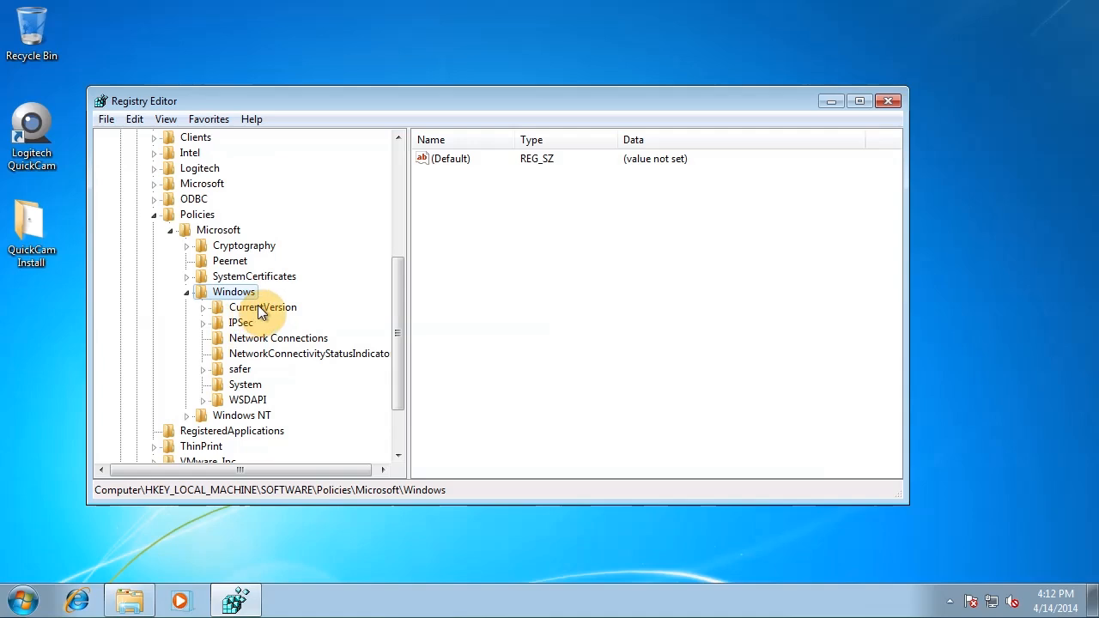
# - Create a new subkey under Windows named AppCompat, fixing a stray character in the name
pyautogui.rightClick(250, 298)
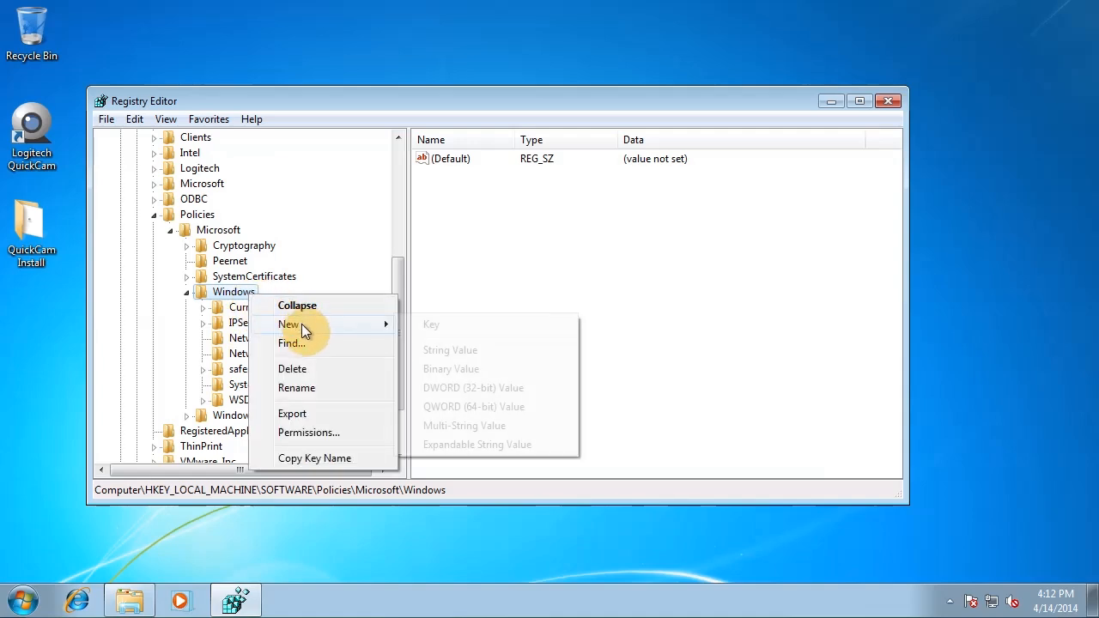
pyautogui.moveTo(290, 324)
pyautogui.click(432, 324)
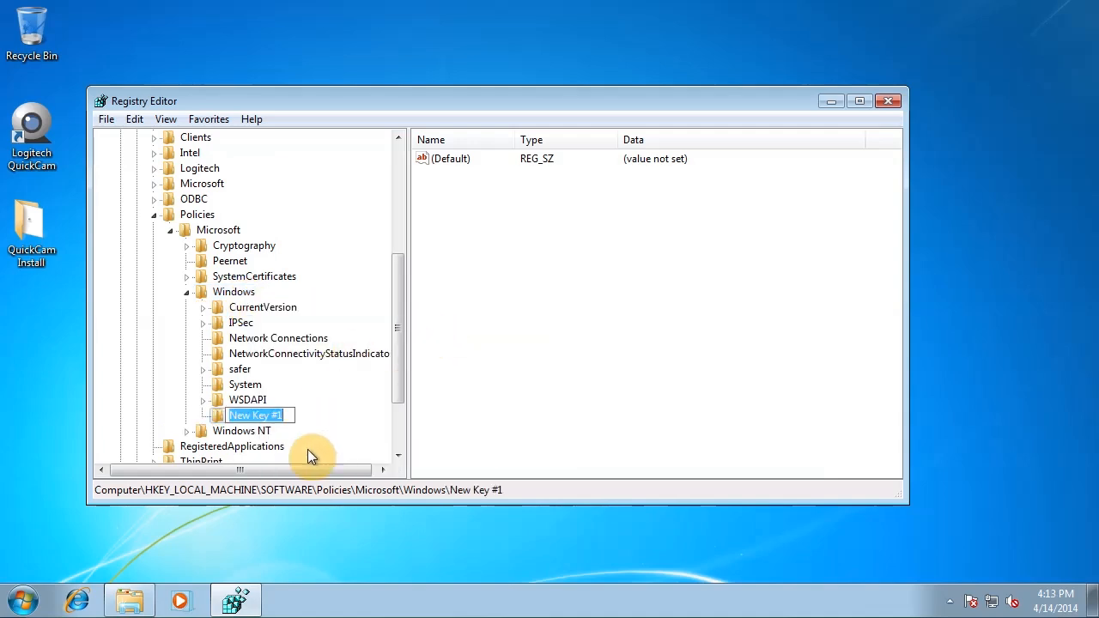
pyautogui.write('Ap')
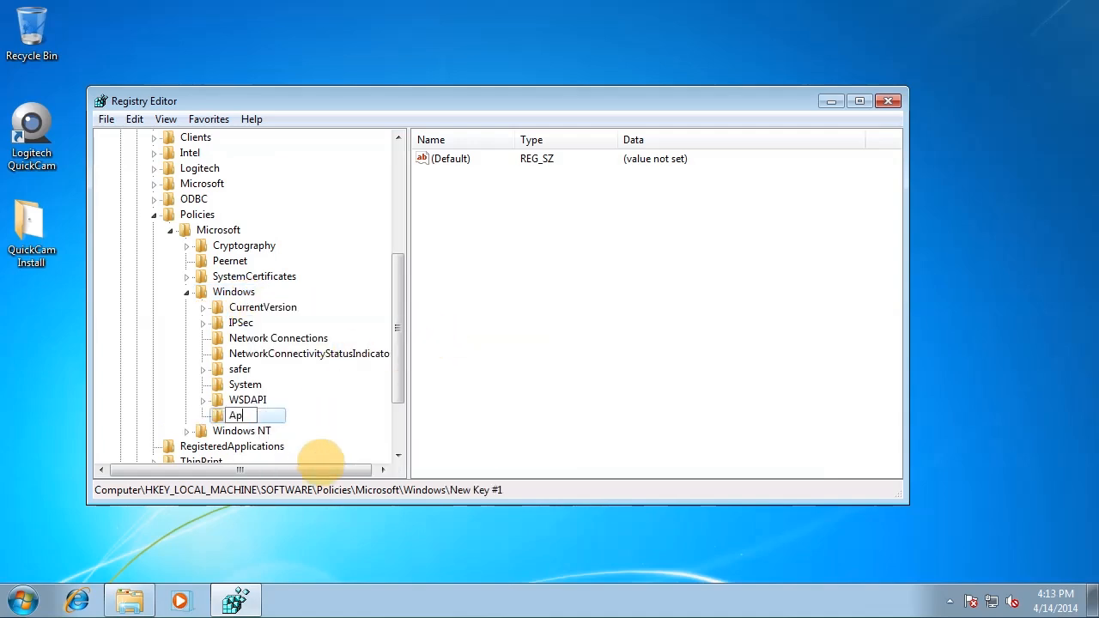
pyautogui.write('pl')
pyautogui.press('BackSpace')
pyautogui.write('C')
pyautogui.write('ompa')
pyautogui.write('t')
pyautogui.press('Return')
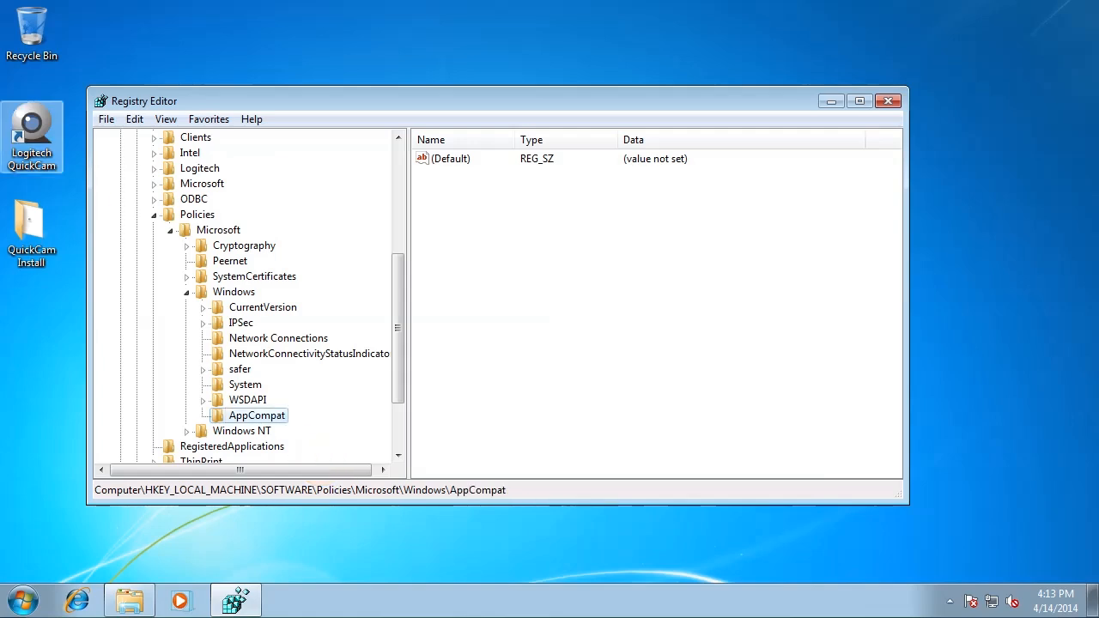
# - Create a new DWORD (32-bit) value named DisableEngine in the AppCompat key
pyautogui.rightClick(510, 227)
pyautogui.moveTo(553, 238)
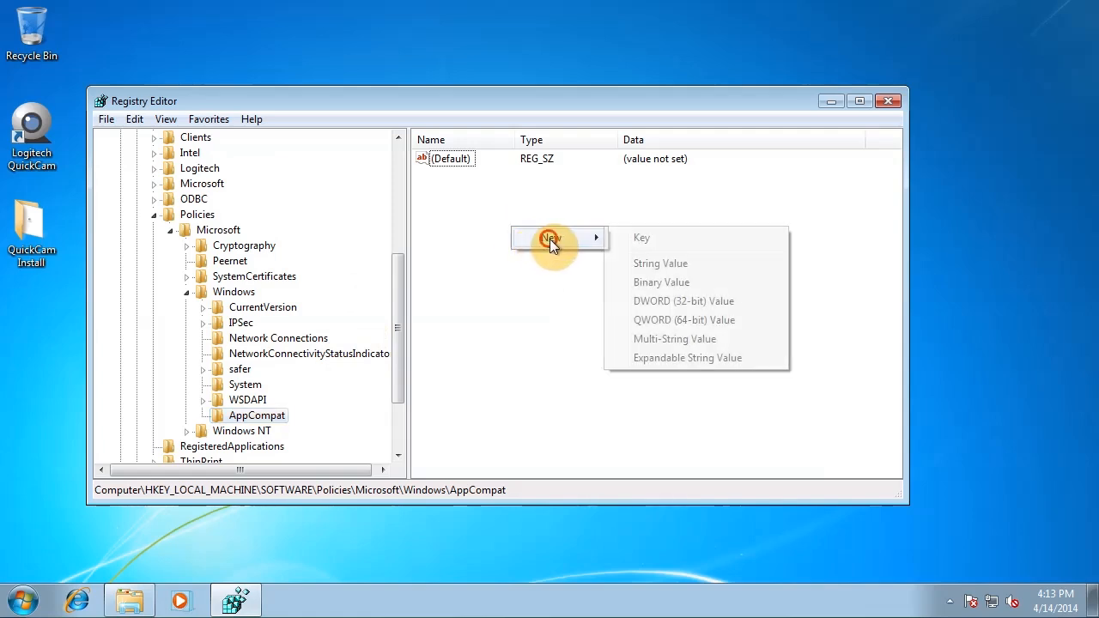
pyautogui.click(688, 307)
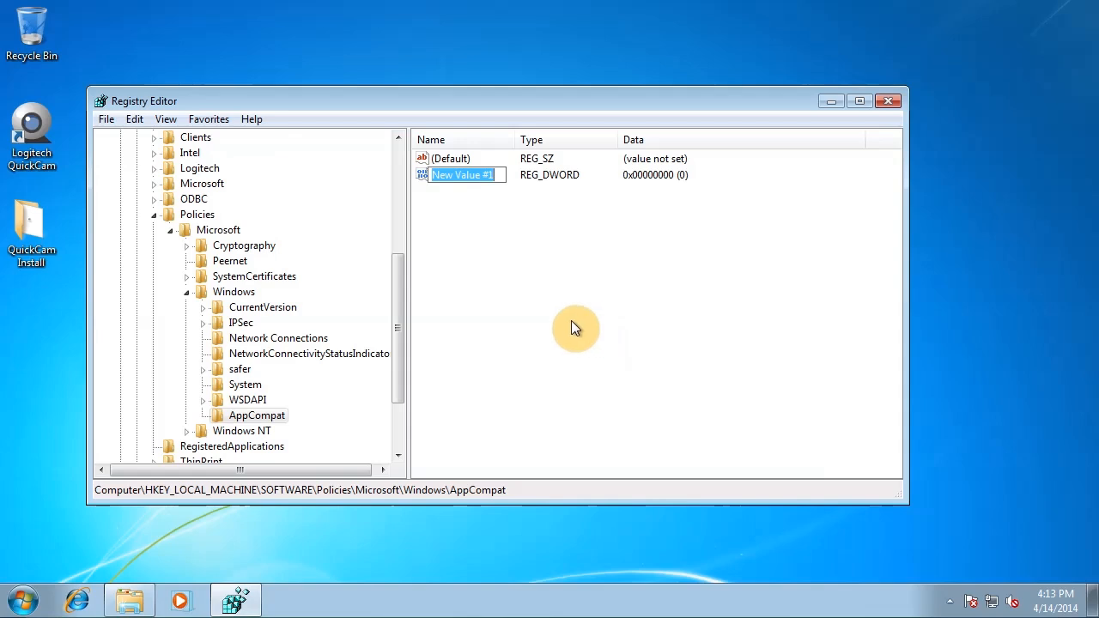
pyautogui.write('Disa')
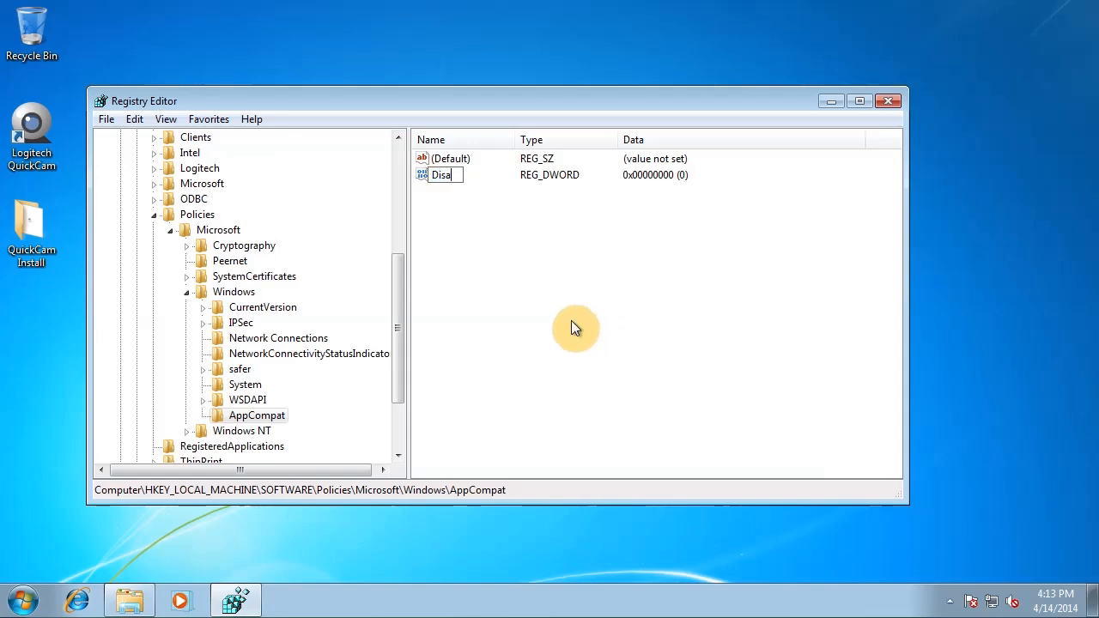
pyautogui.write('bleEngine')
pyautogui.click(532, 312)
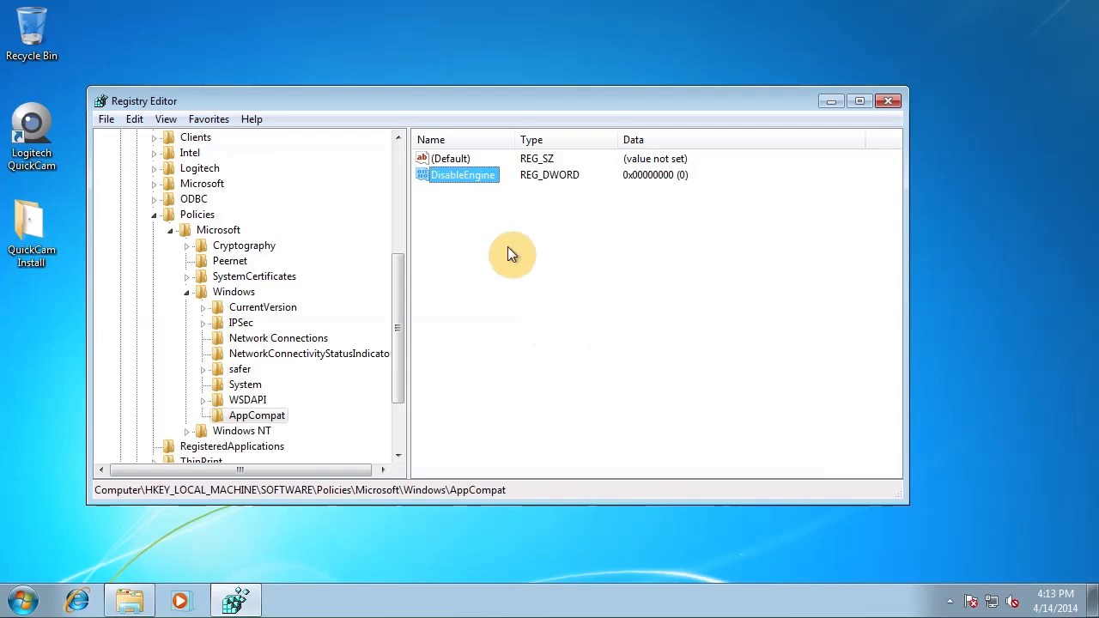
# - Set DisableEngine's value data to 1 and close Registry Editor
pyautogui.doubleClick(467, 178)
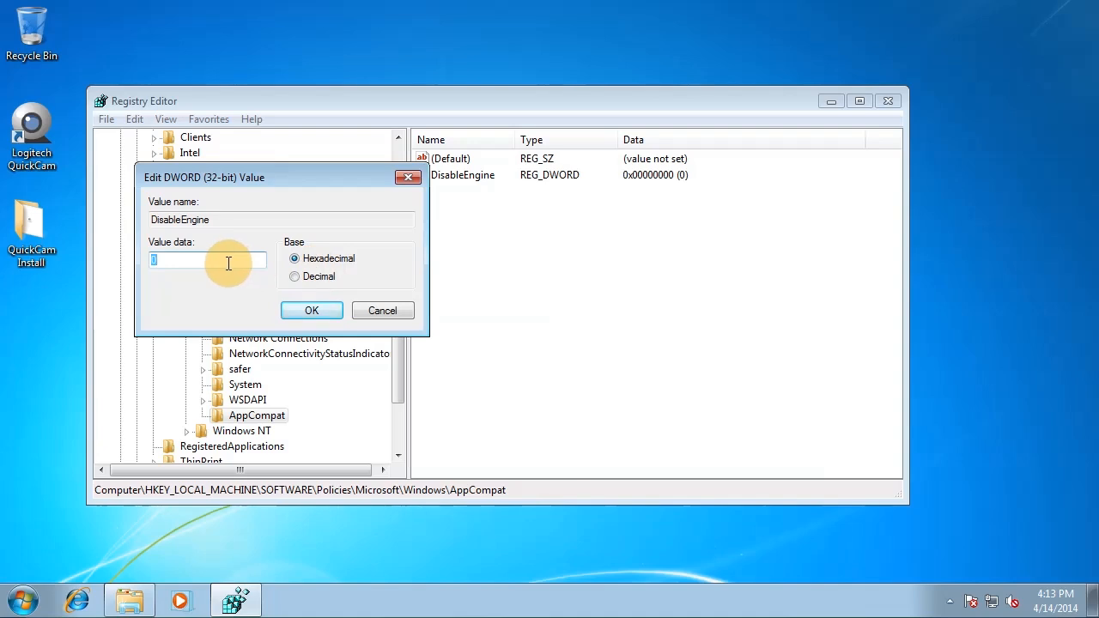
pyautogui.write('1')
pyautogui.click(306, 310)
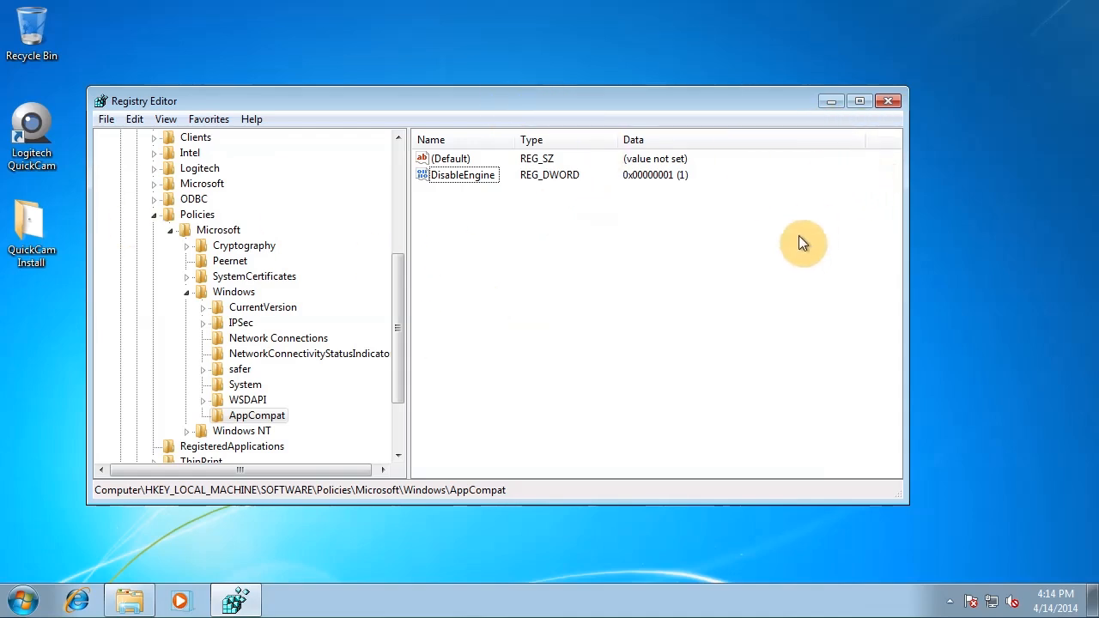
pyautogui.click(888, 101)
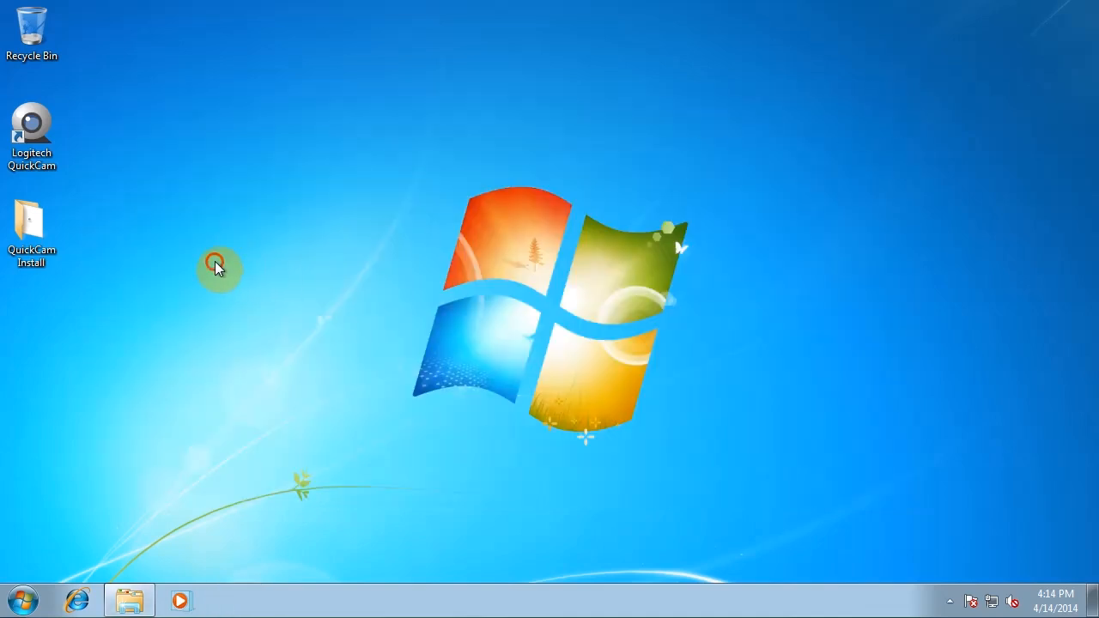
# - Try launching Logitech QuickCam, dismiss the block message, and bring up the shutdown options
pyautogui.doubleClick(34, 137)
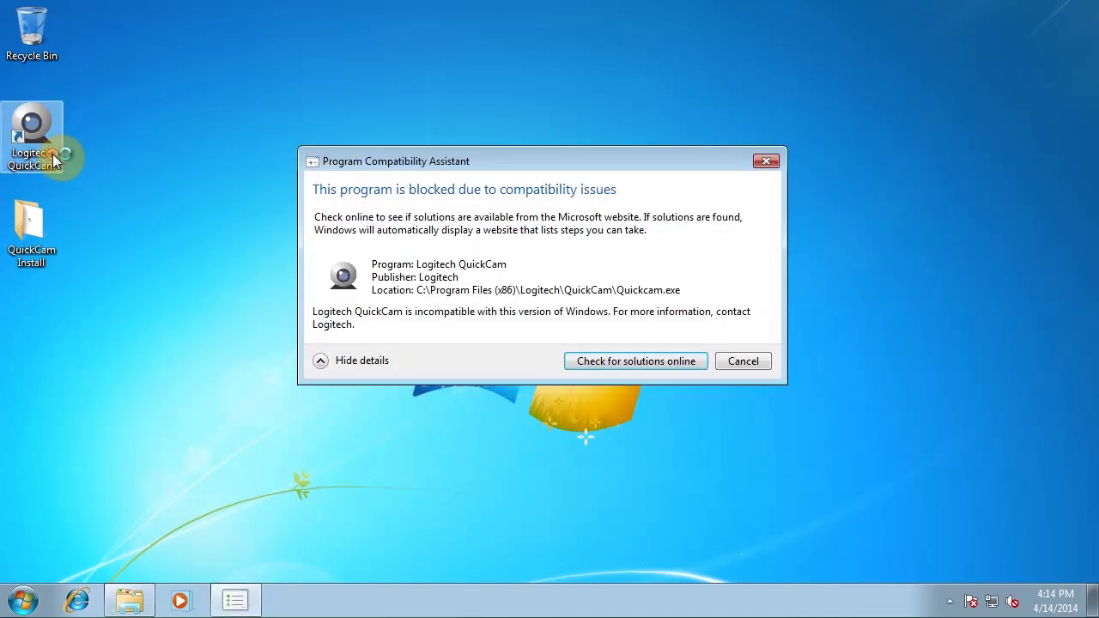
pyautogui.click(742, 360)
pyautogui.click(23, 600)
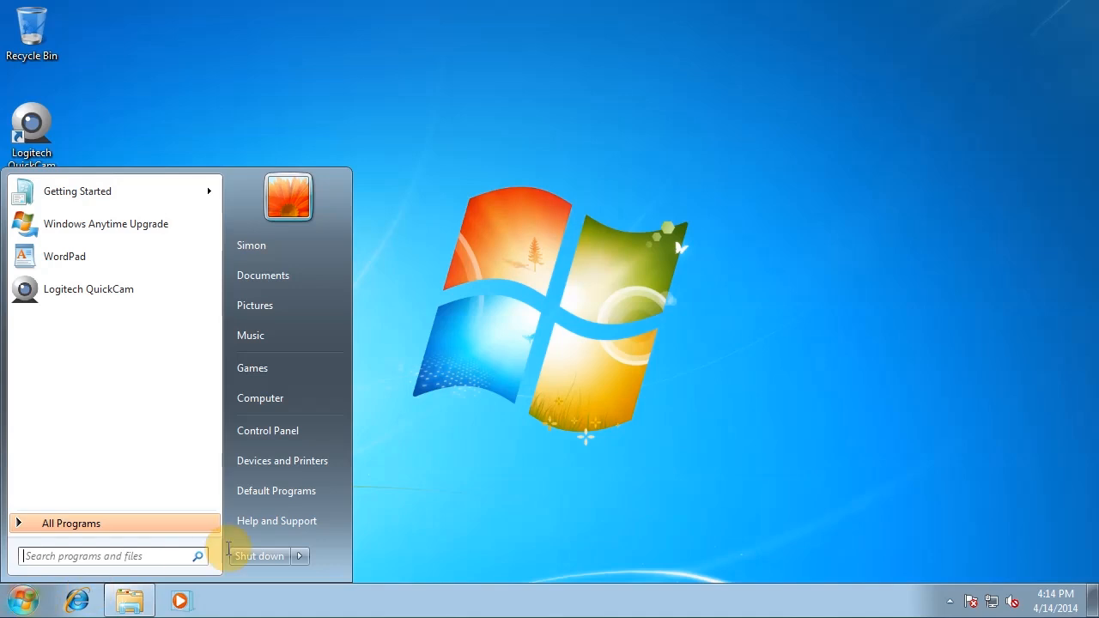
pyautogui.moveTo(300, 556)
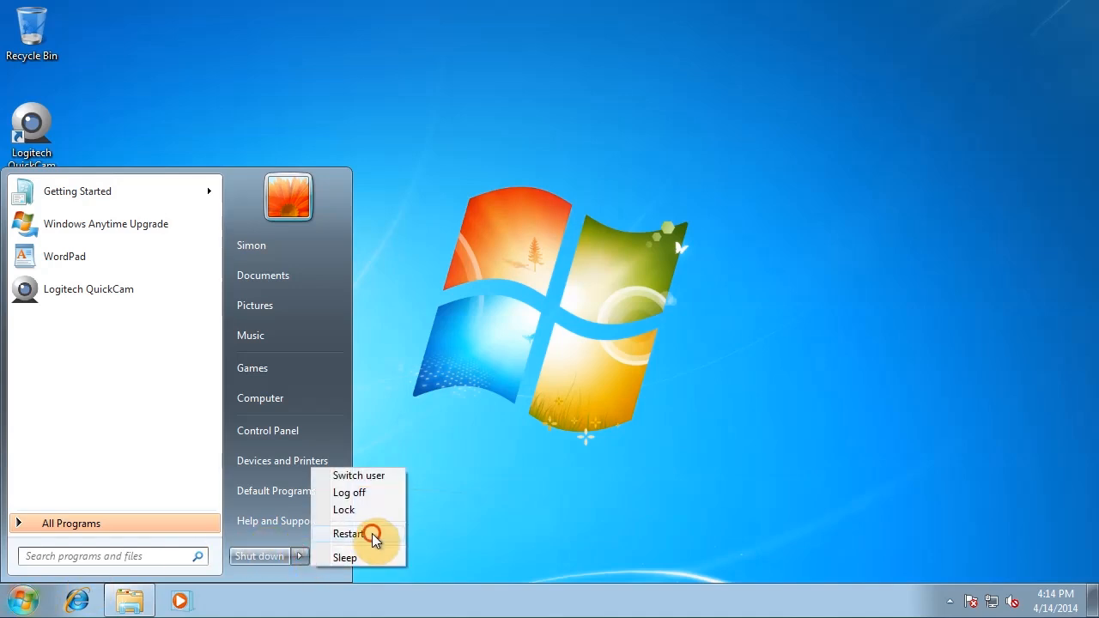
# - Restart Windows and wait for it to boot back to the desktop
pyautogui.click(374, 537)
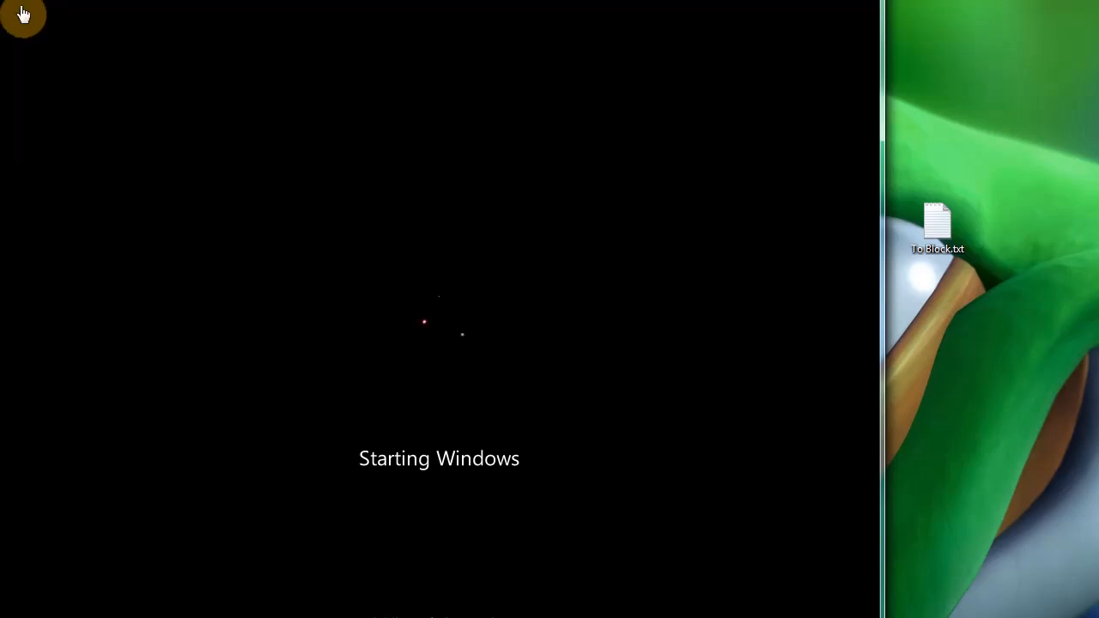
pyautogui.moveTo(942, 241); pyautogui.dragTo(910, 86)
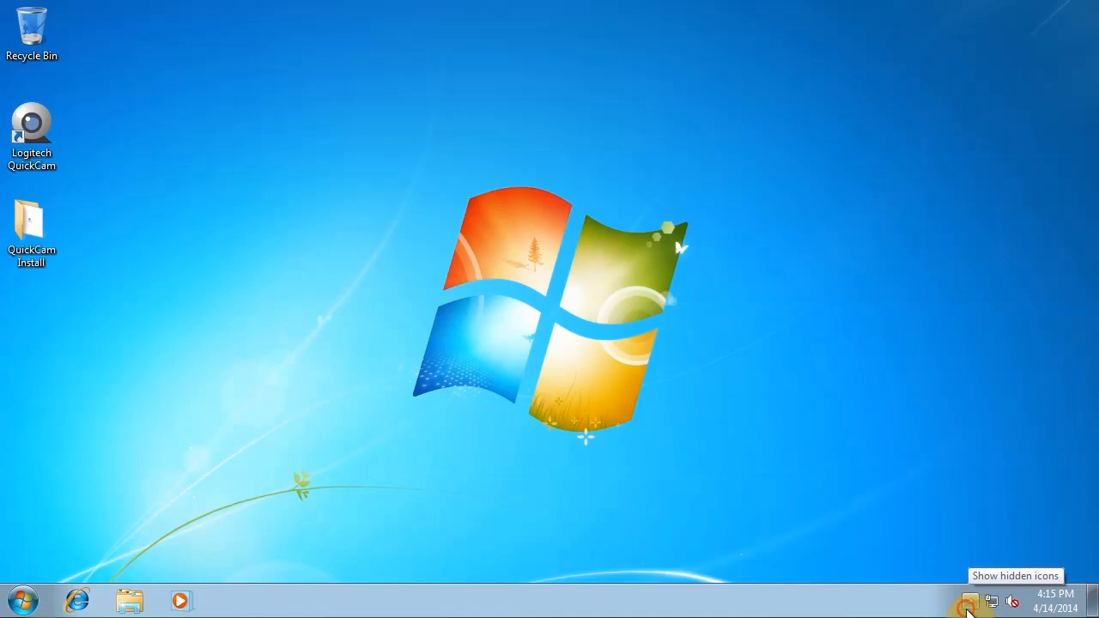
# - Move the Logitech QuickCam shortcut below QuickCam Install, checking the hidden tray icons
pyautogui.click(967, 607)
pyautogui.click(871, 558)
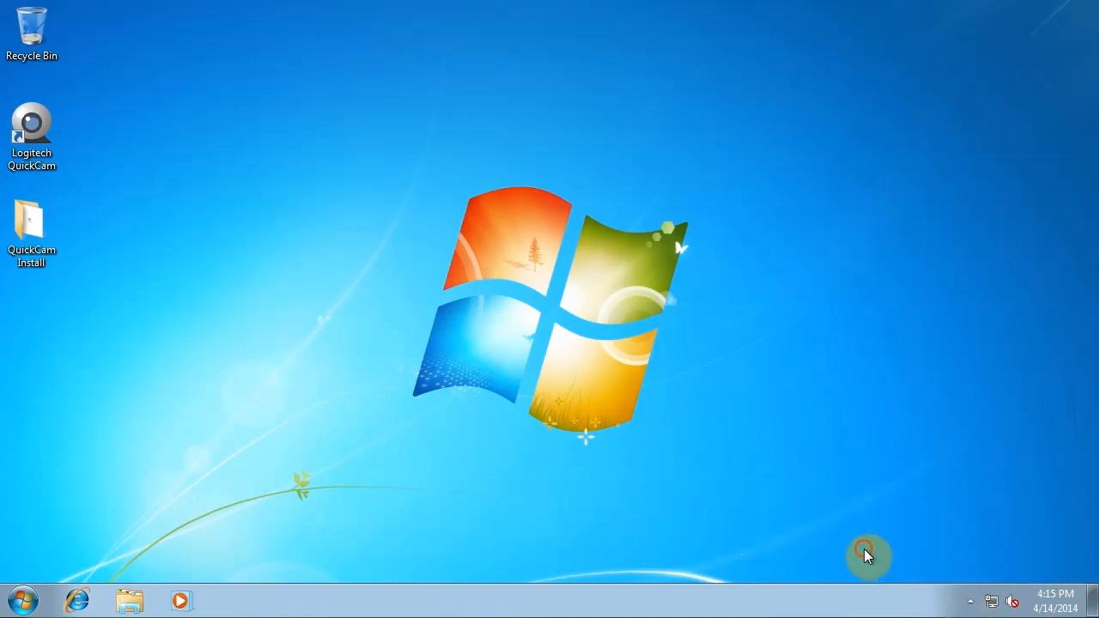
pyautogui.click(49, 157)
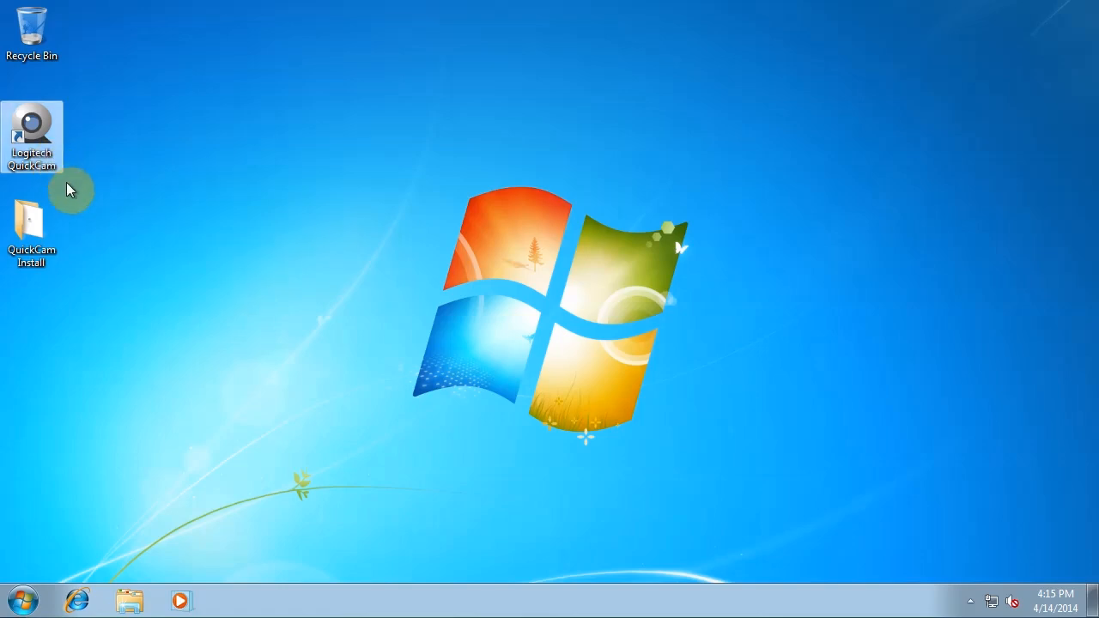
pyautogui.moveTo(70, 191); pyautogui.dragTo(74, 184)
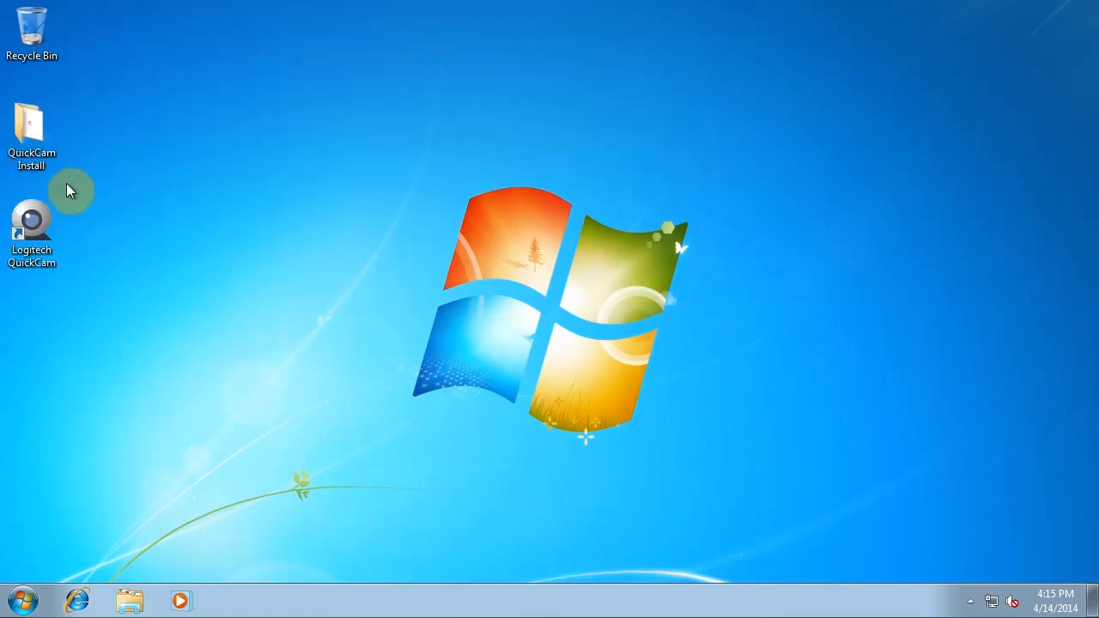
pyautogui.click(970, 601)
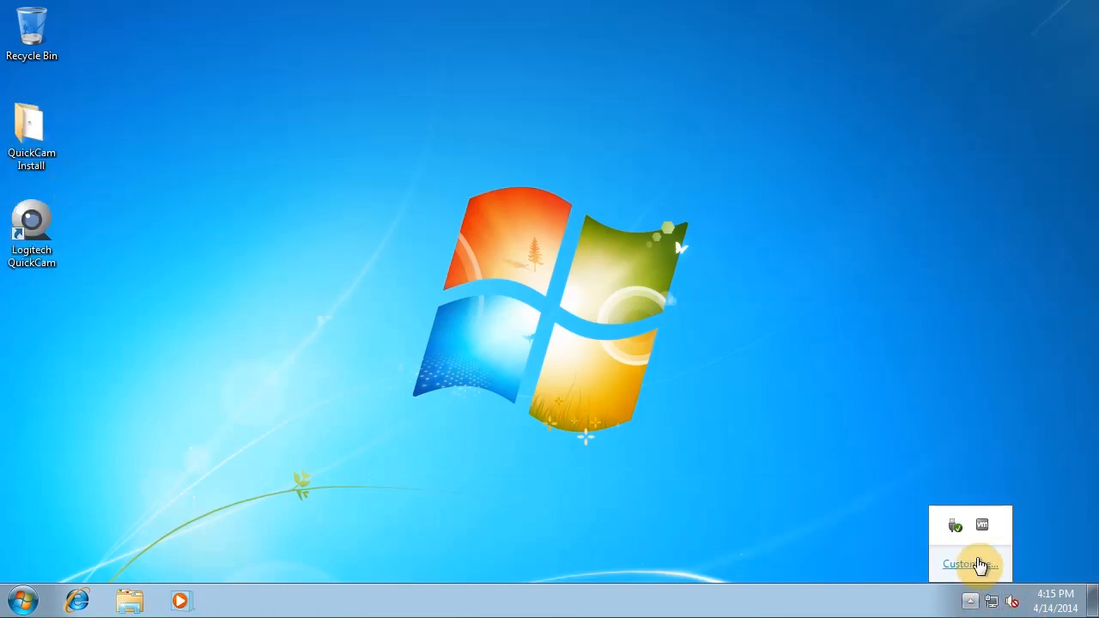
pyautogui.click(728, 430)
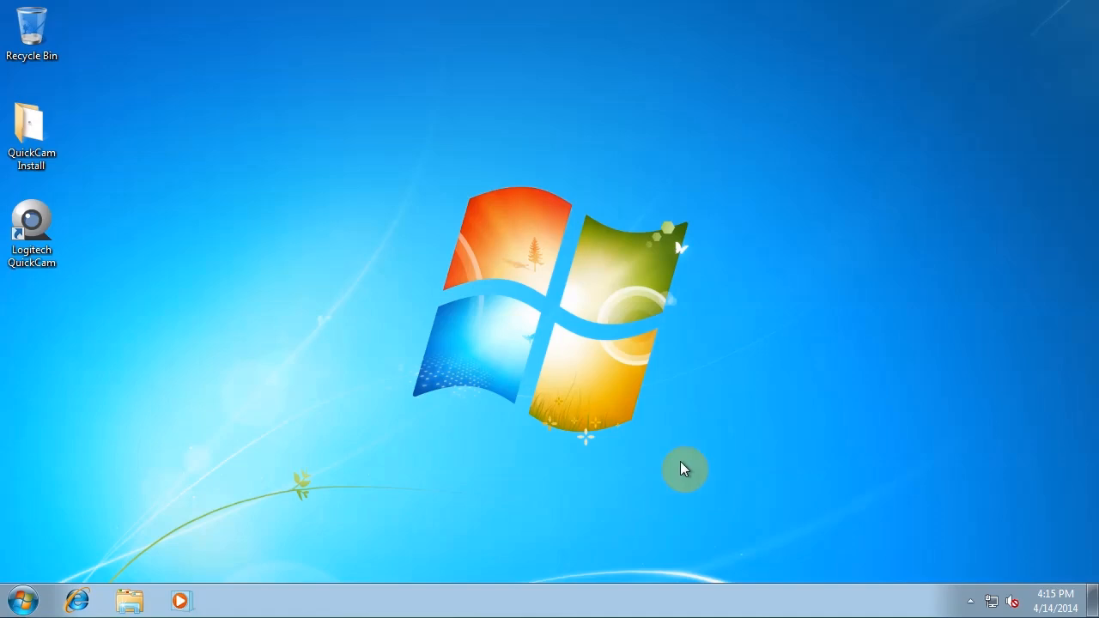
pyautogui.click(971, 600)
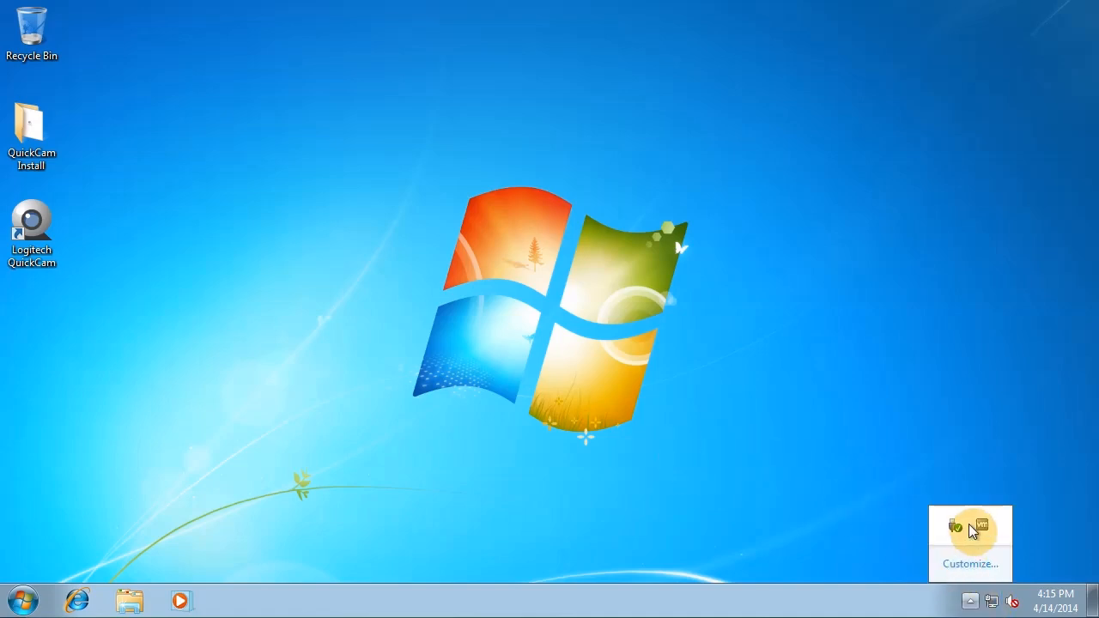
pyautogui.click(301, 323)
pyautogui.click(45, 240)
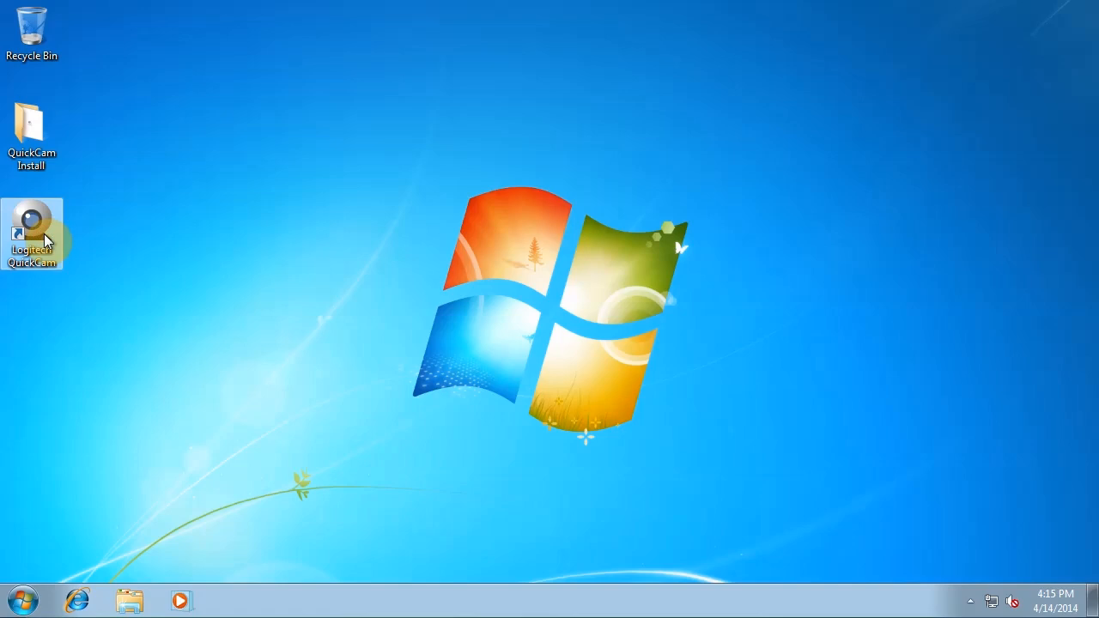
# - Toggle Lock the taskbar off and on, then start Task Manager from the taskbar menu
pyautogui.rightClick(682, 593)
pyautogui.click(742, 562)
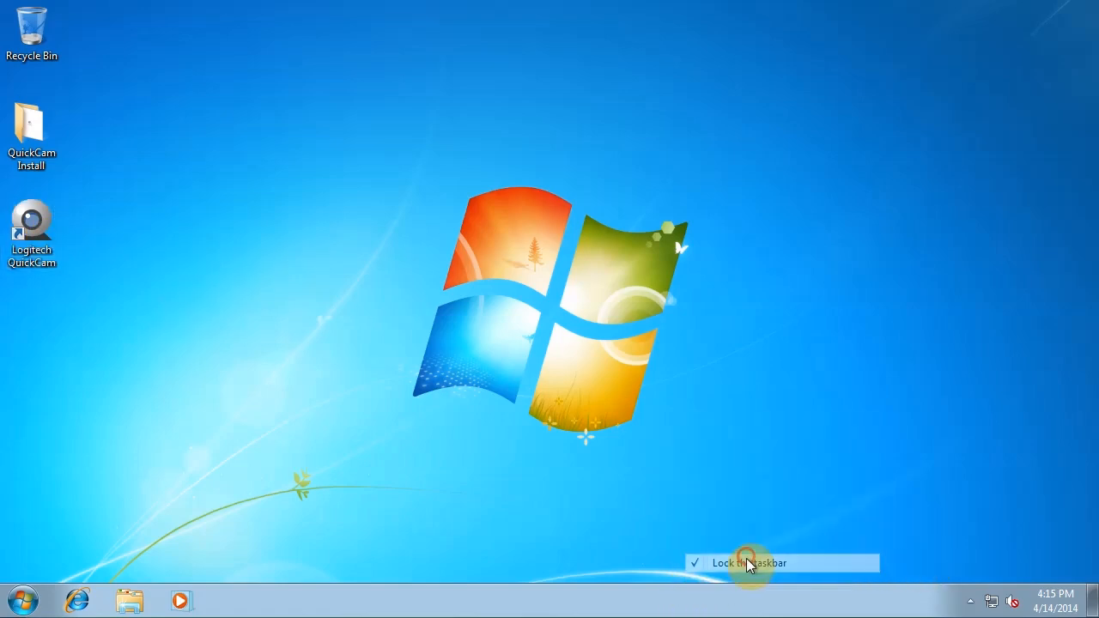
pyautogui.rightClick(724, 597)
pyautogui.click(766, 563)
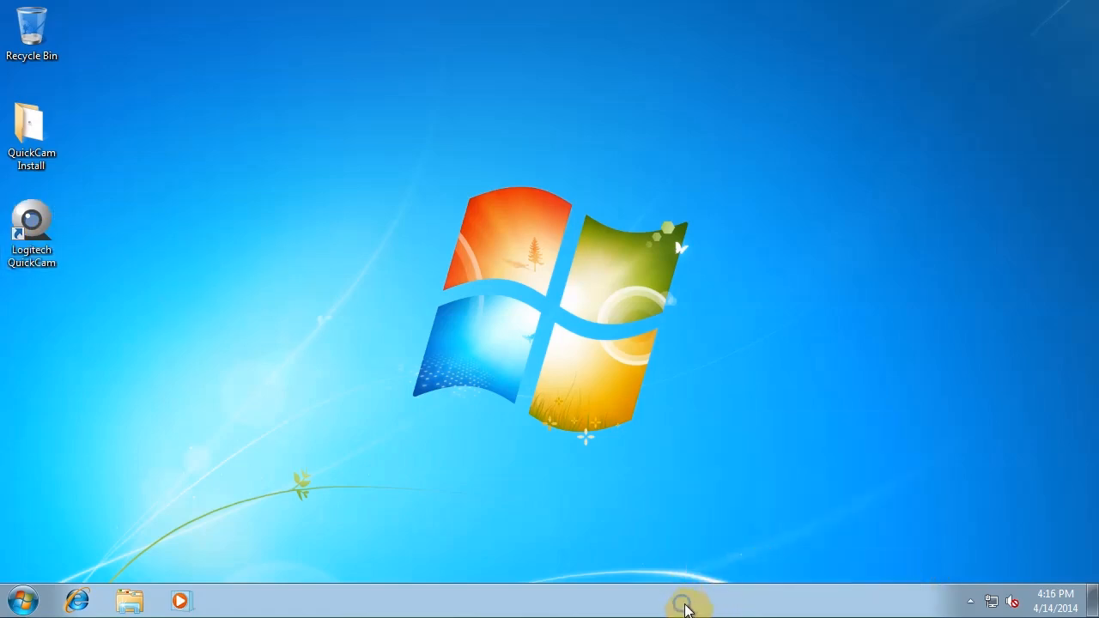
pyautogui.rightClick(687, 601)
pyautogui.click(730, 568)
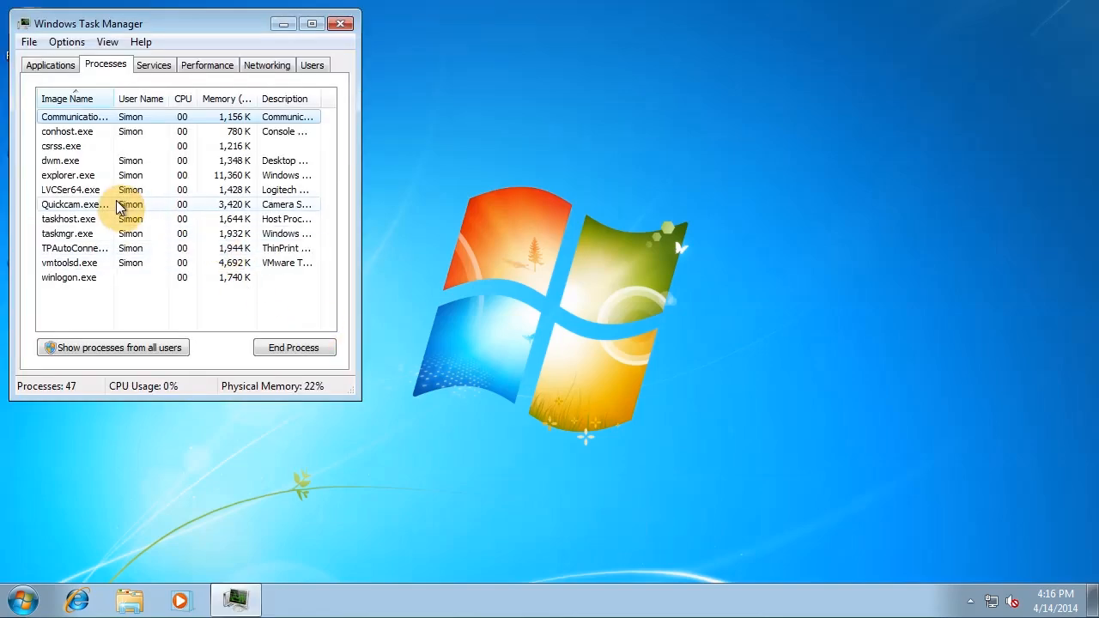
# - Review the Services, Applications and Processes lists showing Quickcam.exe, then close Task Manager
pyautogui.click(163, 66)
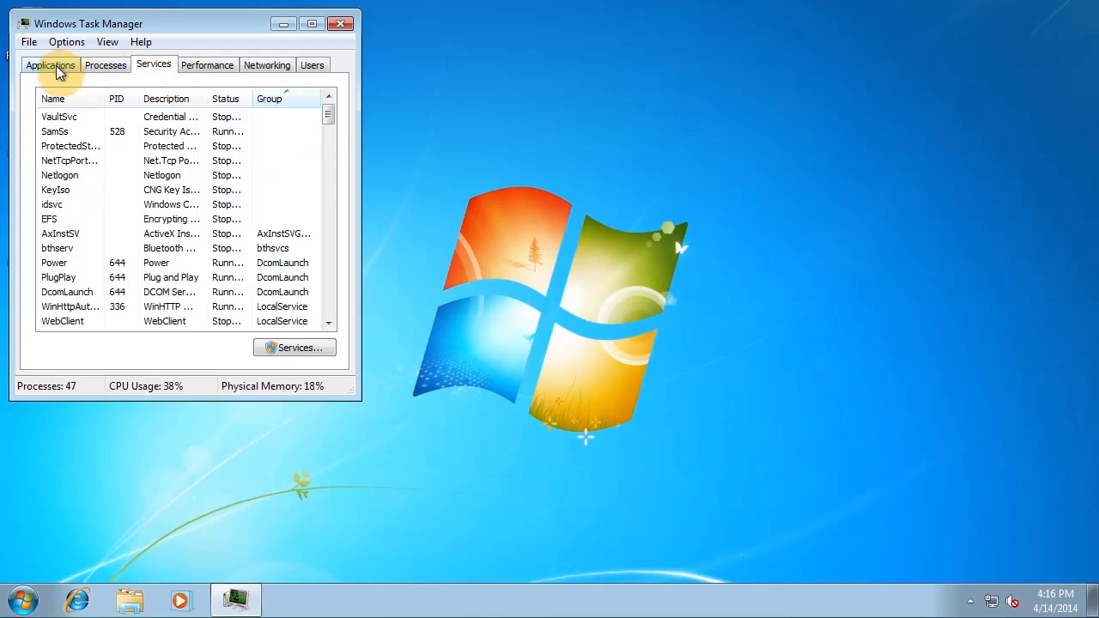
pyautogui.click(56, 66)
pyautogui.click(101, 73)
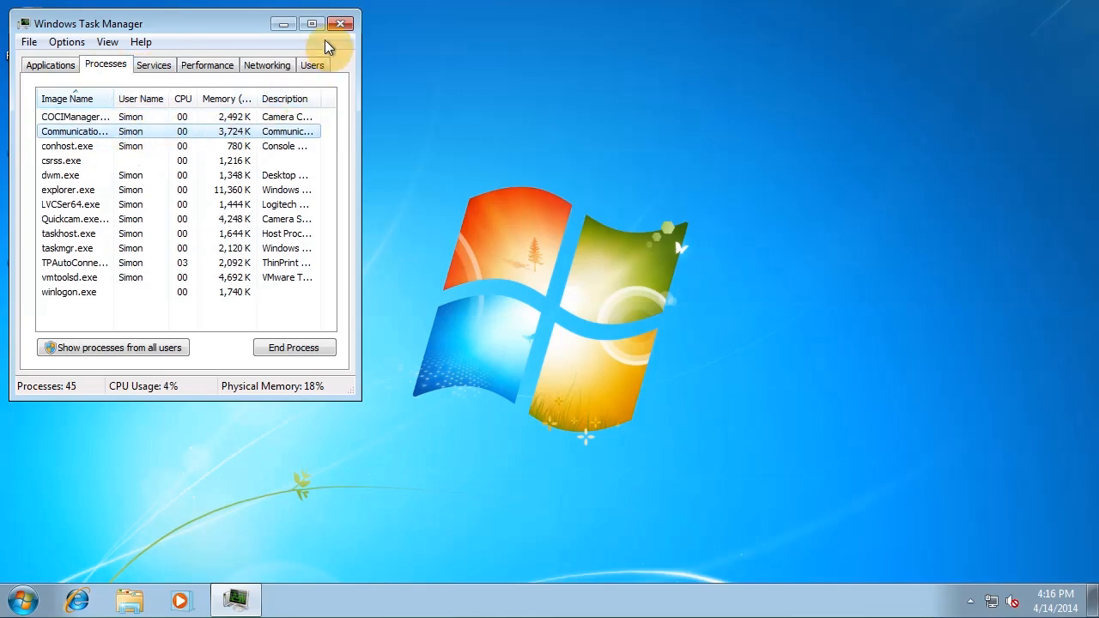
pyautogui.click(339, 23)
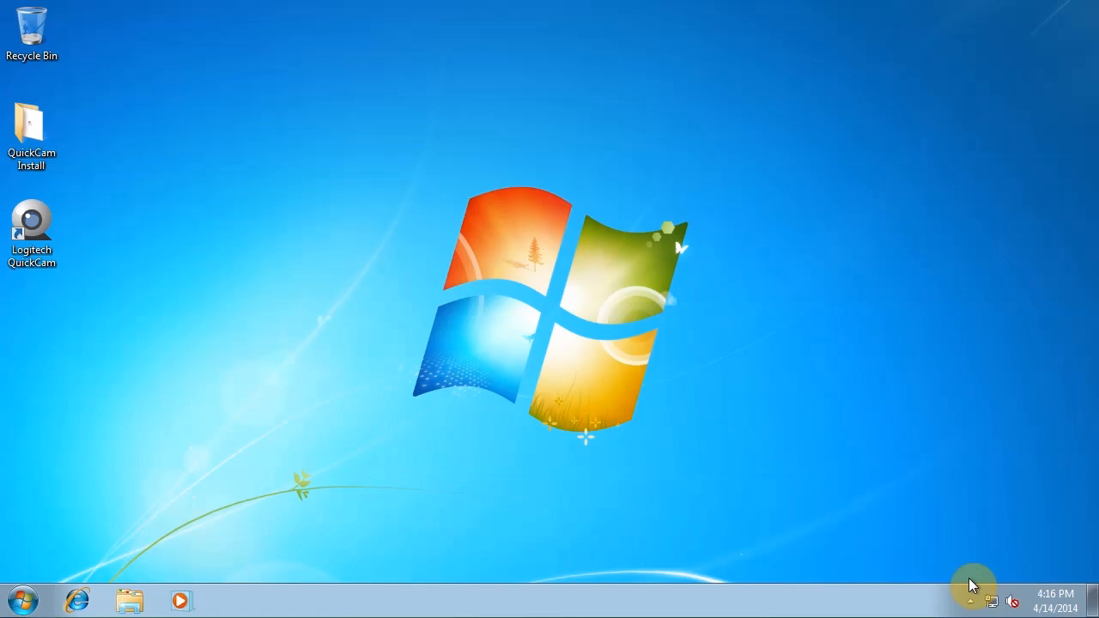
pyautogui.click(970, 601)
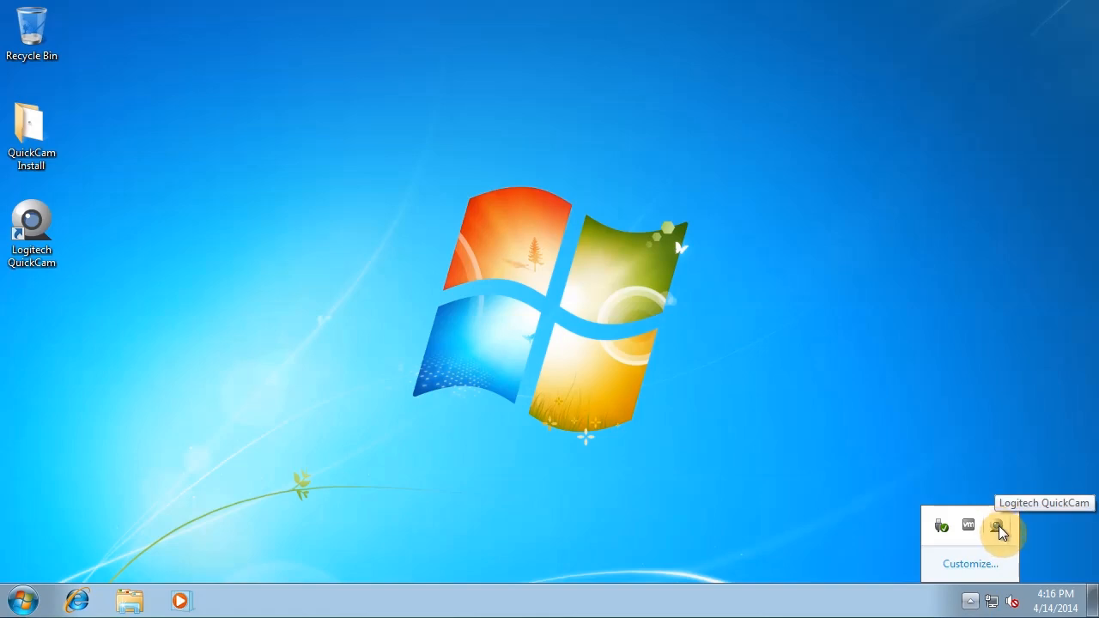
pyautogui.click(999, 527)
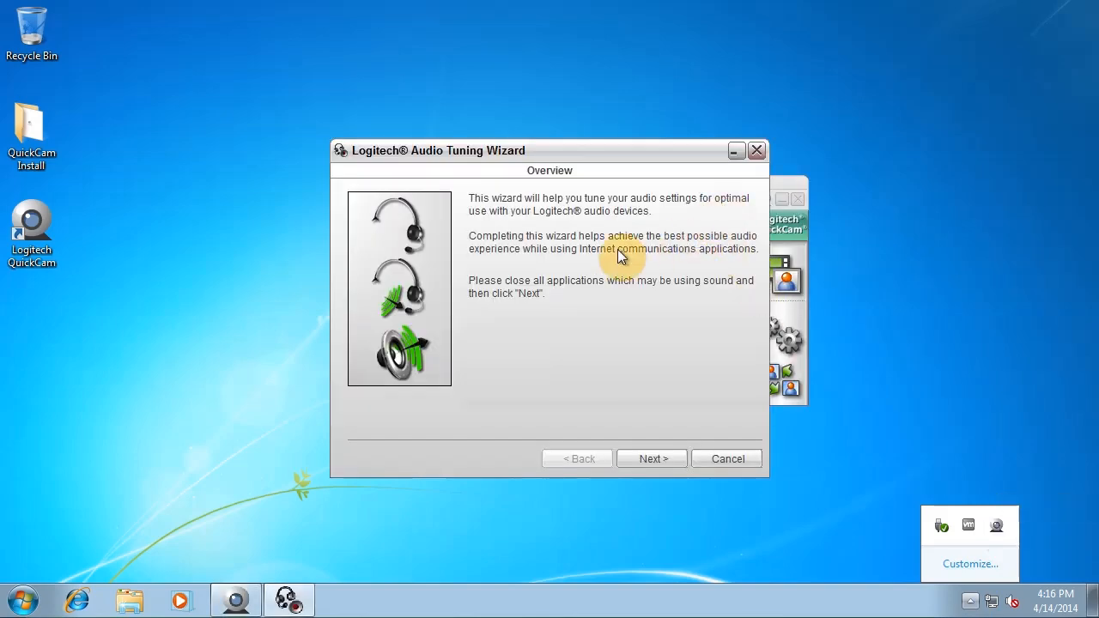
pyautogui.moveTo(541, 150); pyautogui.dragTo(405, 89)
pyautogui.moveTo(770, 197); pyautogui.dragTo(792, 143)
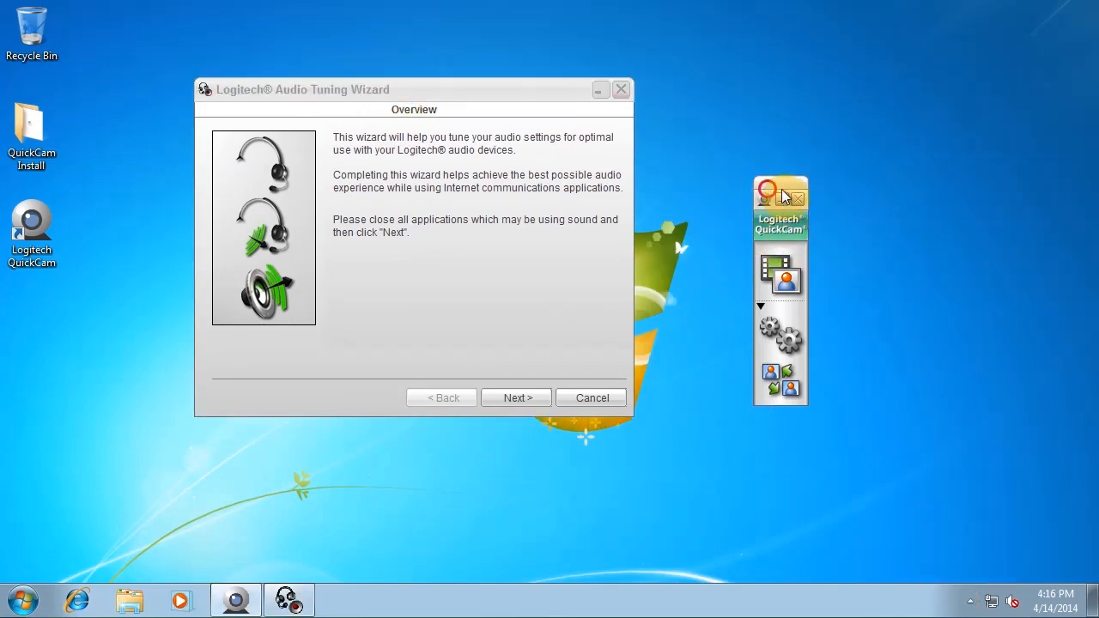
pyautogui.moveTo(515, 91); pyautogui.dragTo(613, 107)
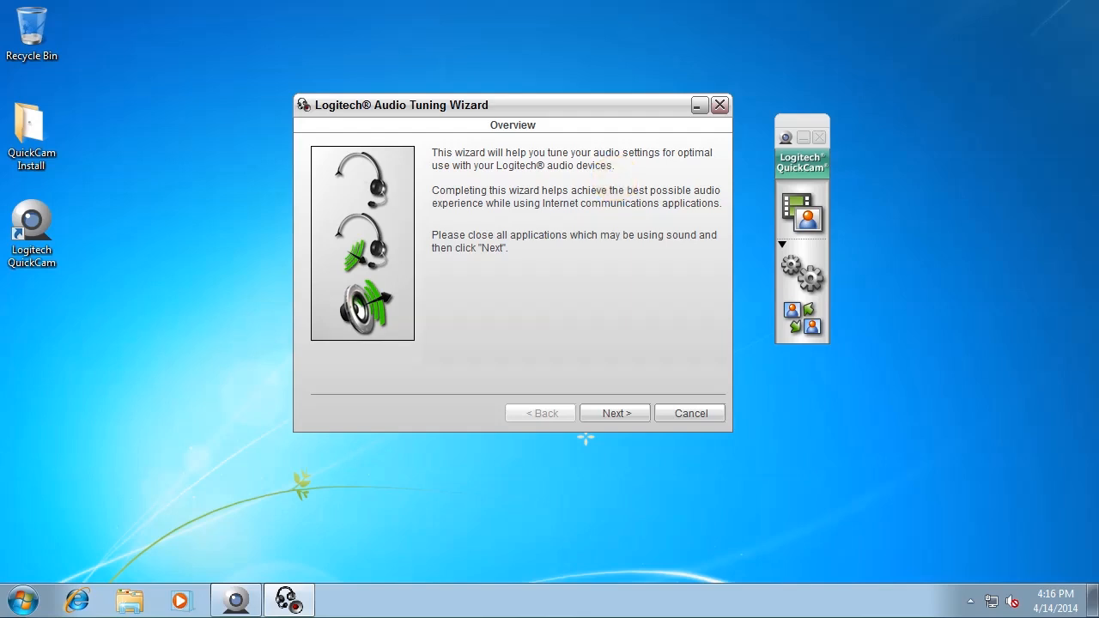
pyautogui.click(720, 104)
pyautogui.click(814, 139)
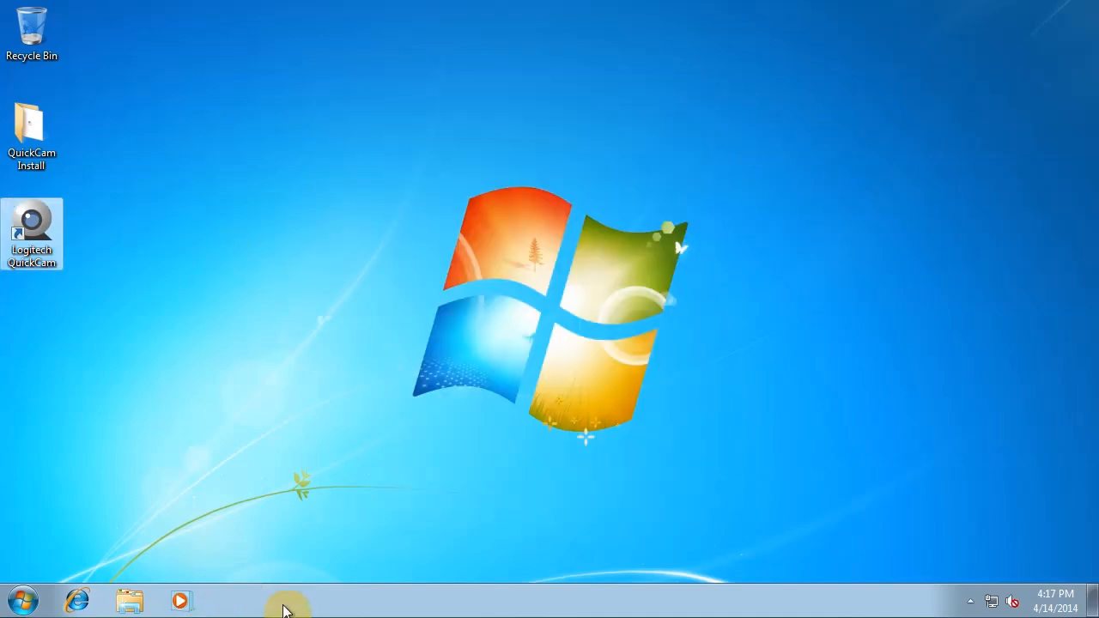
# - Exit the QuickCam background program from its notification tray icon
pyautogui.click(970, 601)
pyautogui.rightClick(1000, 530)
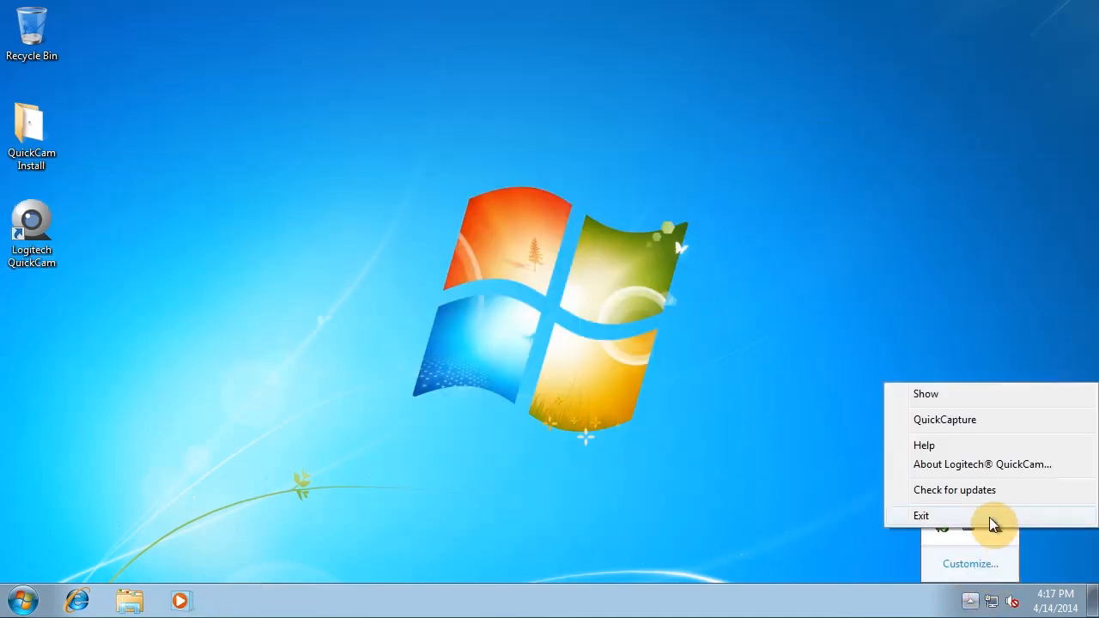
pyautogui.click(987, 515)
# - Relaunch Logitech QuickCam from the desktop and place its toolbar in the top-right corner
pyautogui.doubleClick(51, 269)
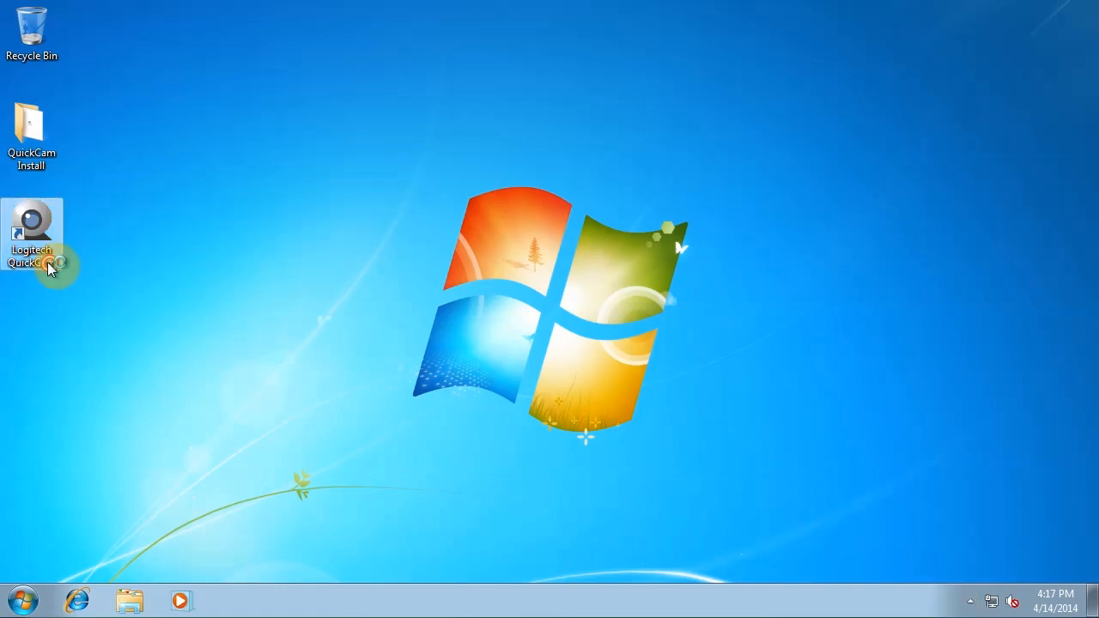
pyautogui.moveTo(805, 123); pyautogui.dragTo(951, 122)
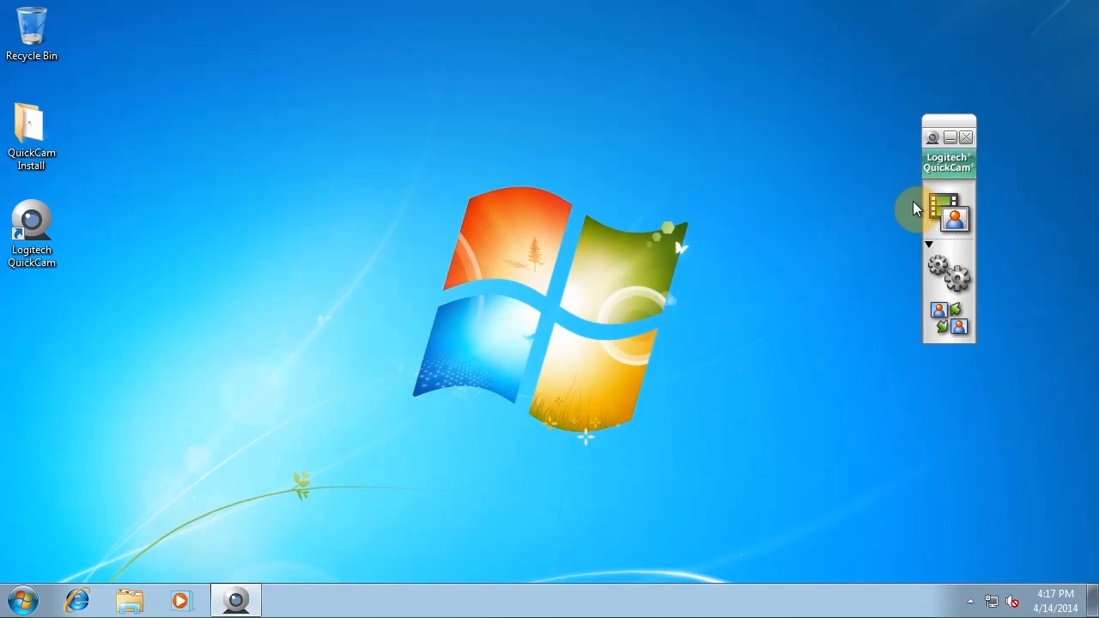
pyautogui.moveTo(961, 123); pyautogui.dragTo(1058, 26)
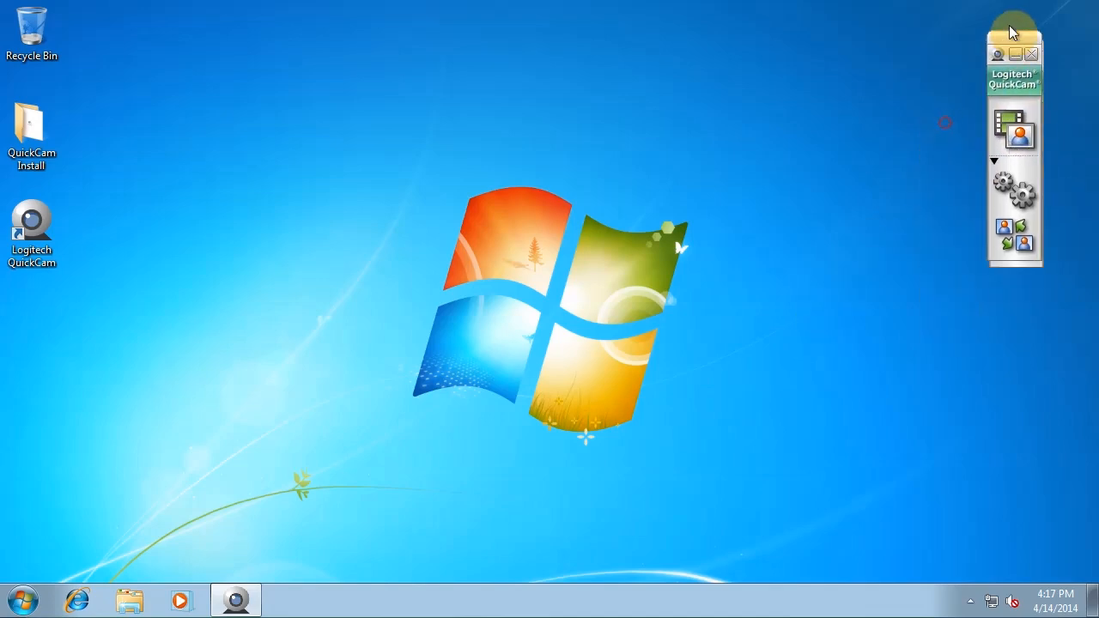